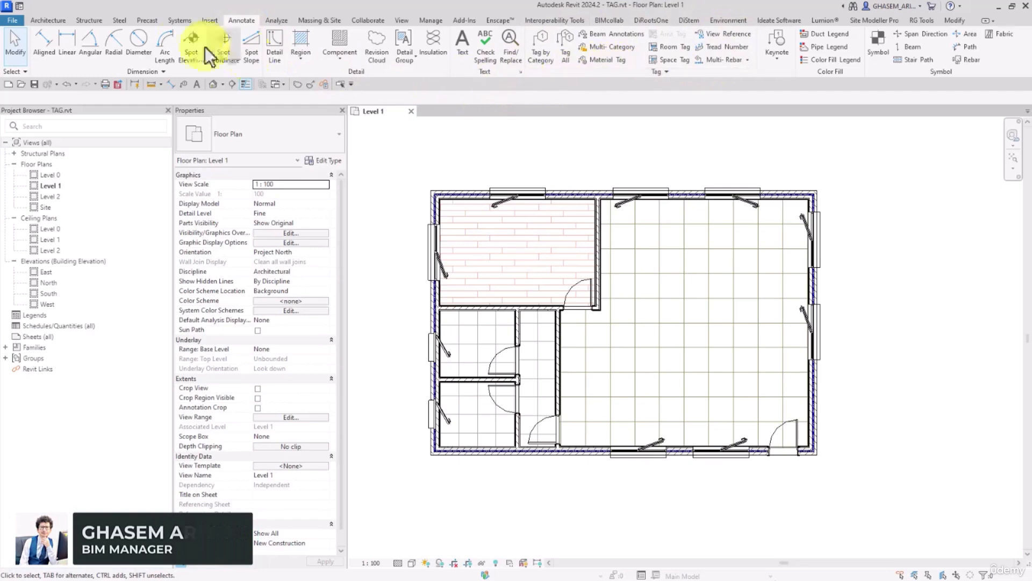
{"action": "left_click", "coordinate": [40, 18]}
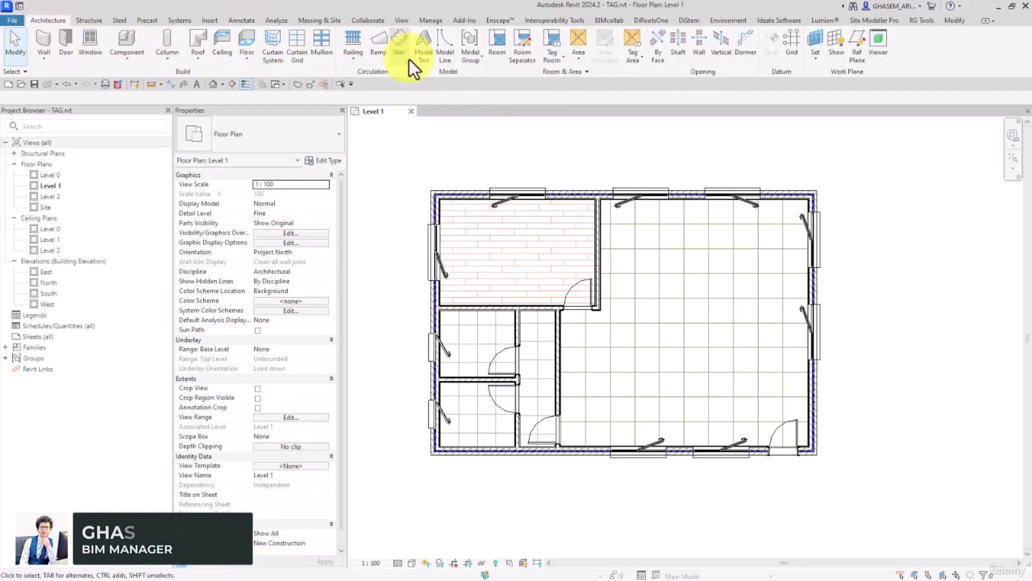
{"action": "left_click", "coordinate": [67, 42]}
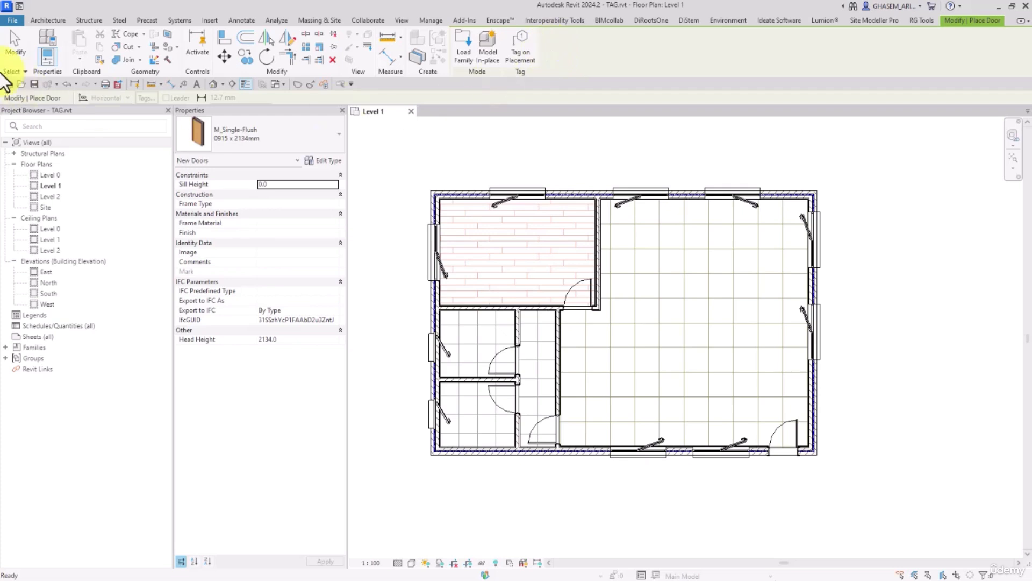
{"action": "left_click", "coordinate": [14, 48]}
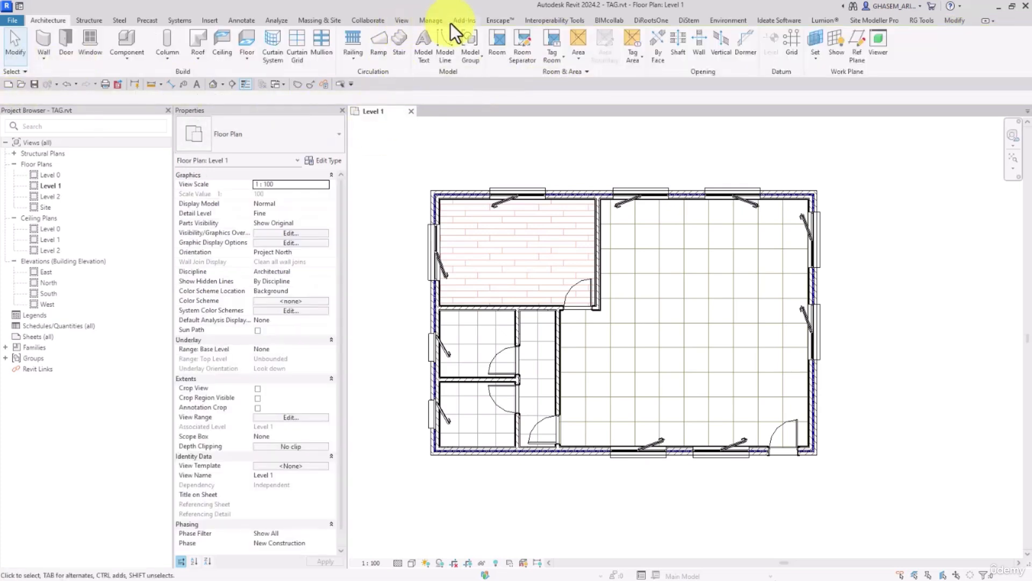
{"action": "left_click", "coordinate": [248, 22]}
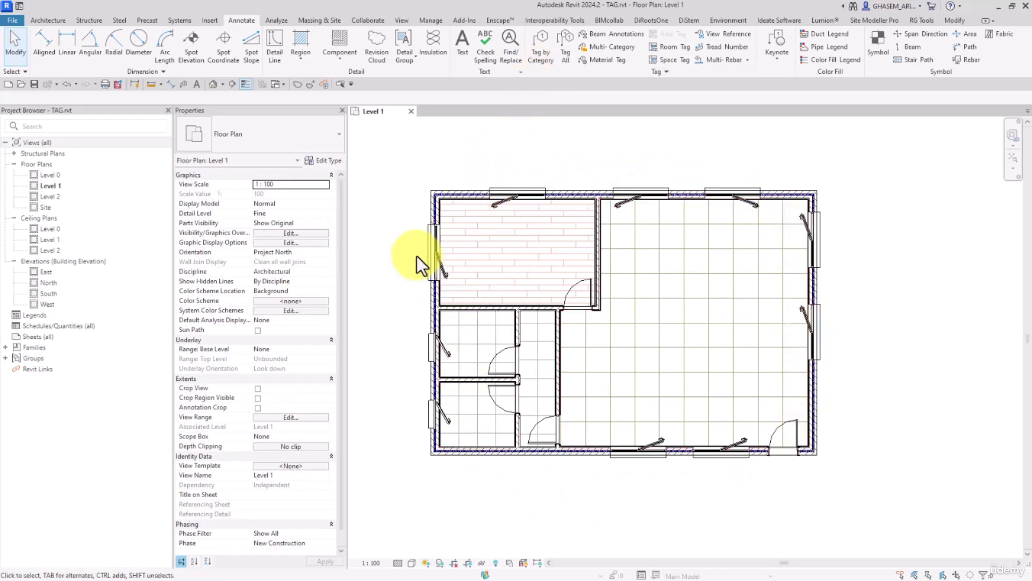
Inspect the type and instance properties of the window in the outer left wall of the wood-floored room.
{"action": "middle_click_drag", "start_coordinate": [415, 246], "coordinate": [448, 235]}
{"action": "left_click", "coordinate": [463, 239]}
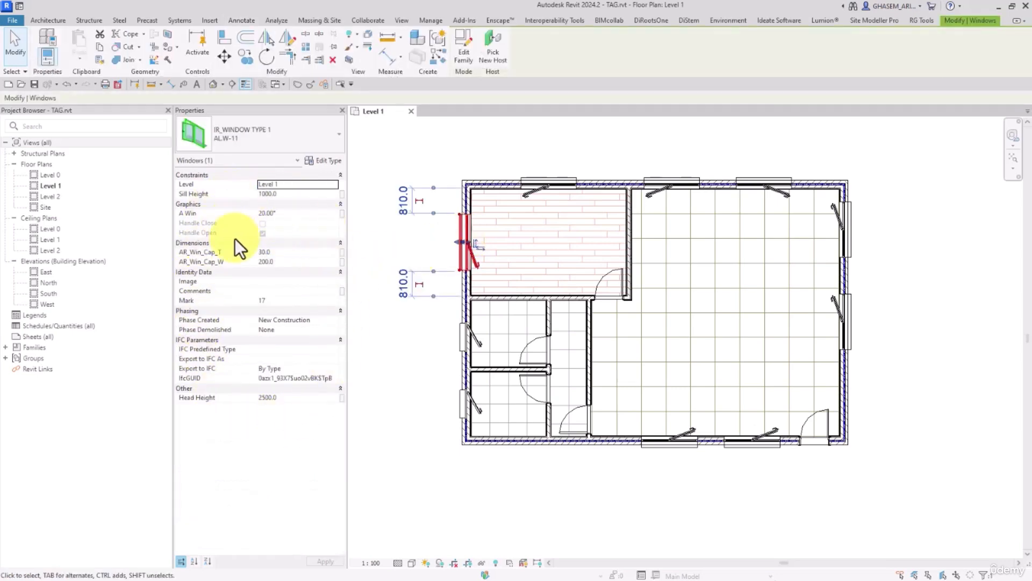
{"action": "left_click", "coordinate": [329, 162]}
{"action": "scroll", "coordinate": [347, 356], "scroll_direction": "down", "scroll_amount": 10}
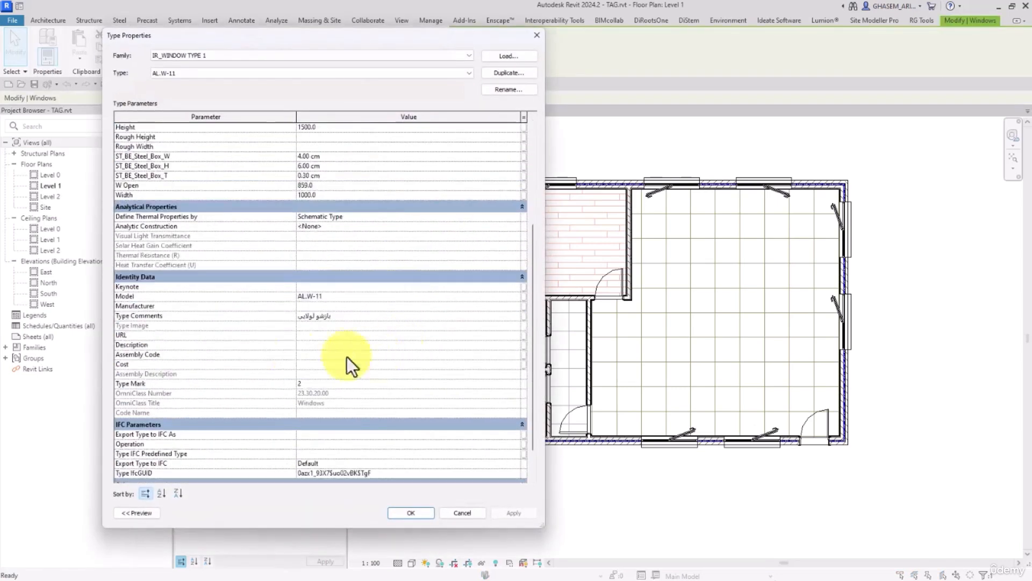
{"action": "left_click", "coordinate": [413, 512]}
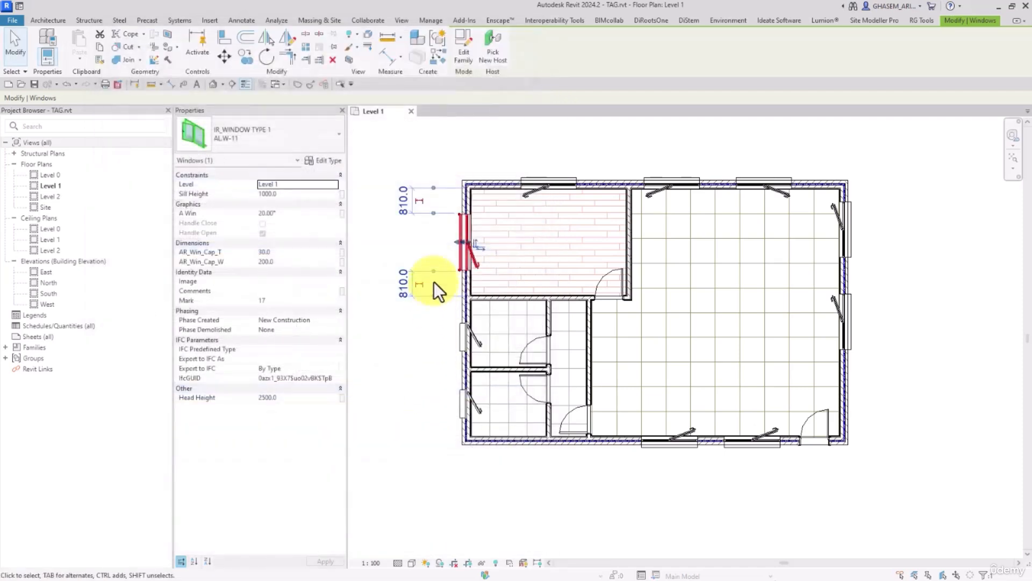
{"action": "left_click", "coordinate": [375, 242]}
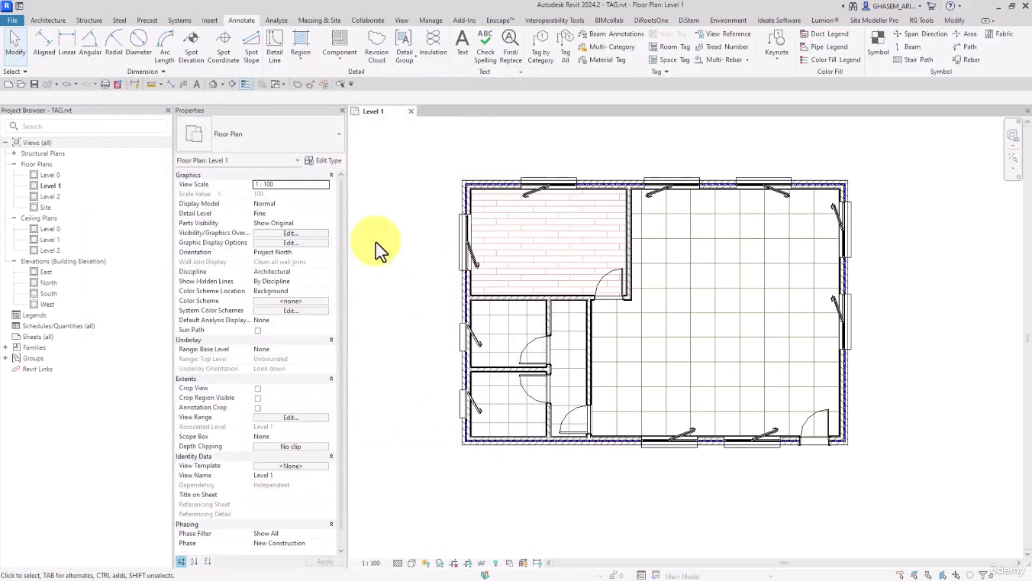
{"action": "left_click", "coordinate": [462, 245]}
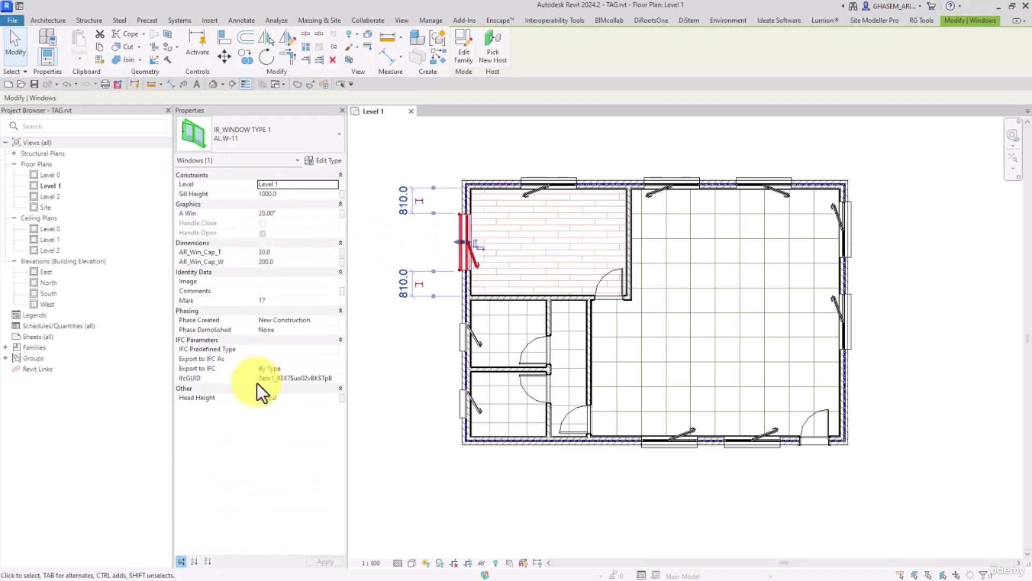
{"action": "left_click", "coordinate": [376, 411]}
{"action": "middle_click_drag", "start_coordinate": [382, 386], "coordinate": [419, 410]}
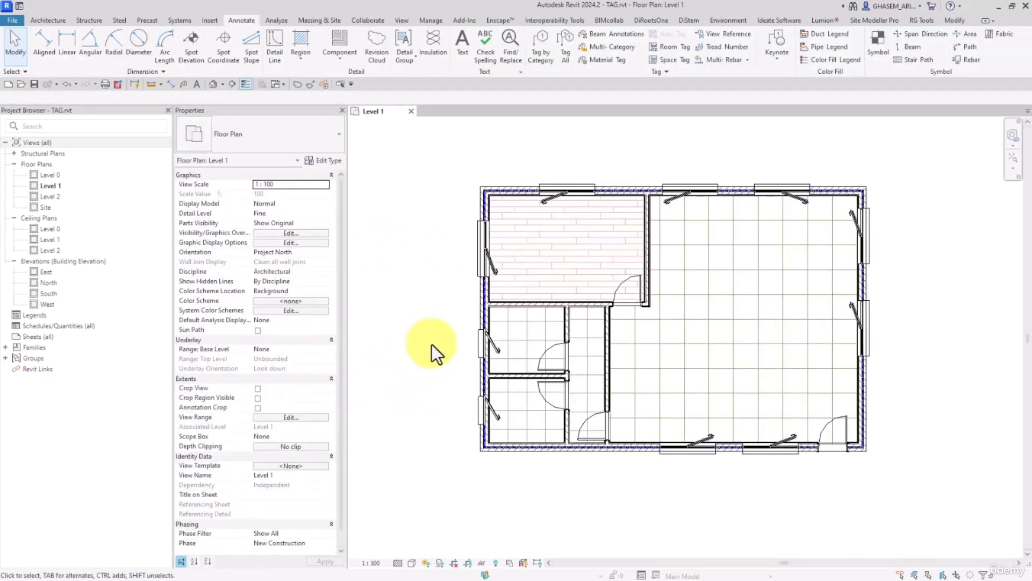
{"action": "middle_click_drag", "start_coordinate": [431, 344], "coordinate": [426, 339]}
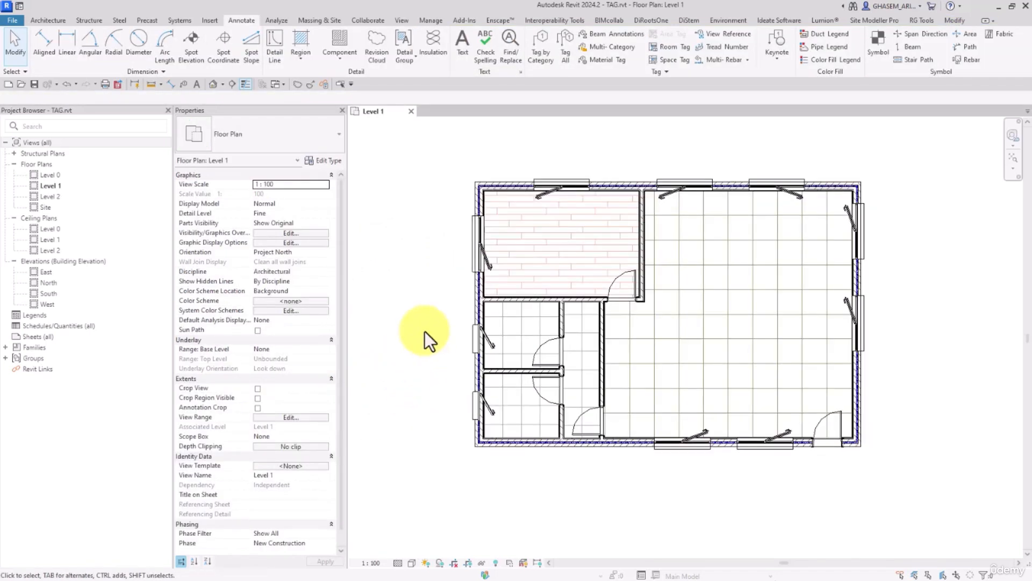
{"action": "left_click", "coordinate": [545, 67]}
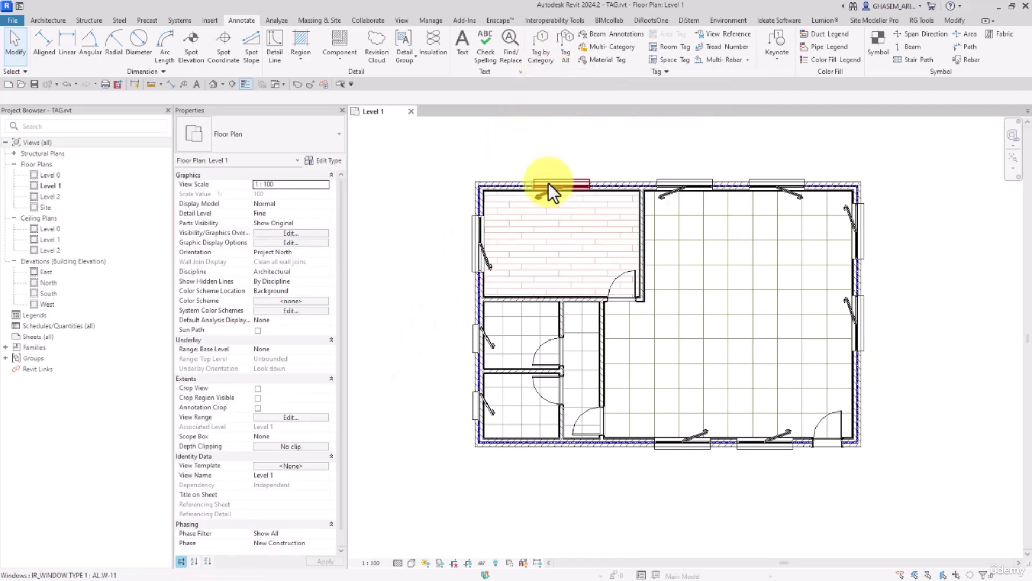
{"action": "middle_click_drag", "start_coordinate": [488, 146], "coordinate": [483, 143]}
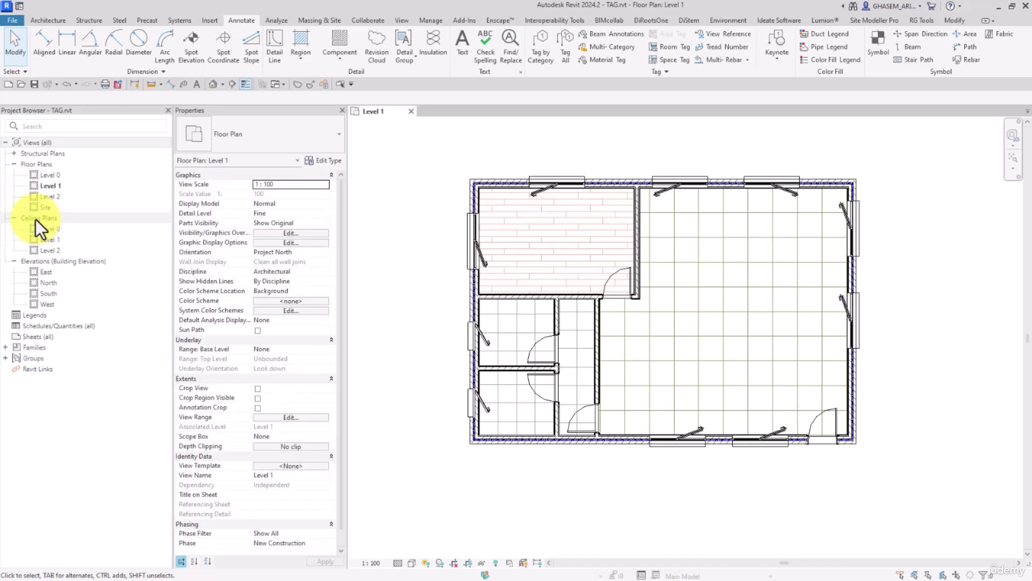
{"action": "middle_click_drag", "start_coordinate": [524, 158], "coordinate": [510, 161]}
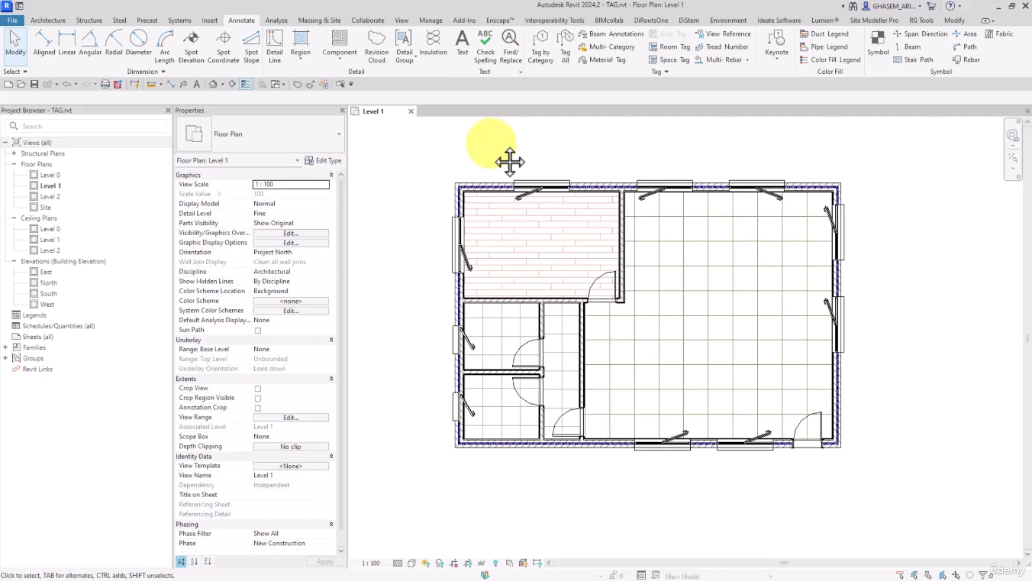
{"action": "mouse_move", "coordinate": [553, 168]}
{"action": "middle_mouse_down"}
{"action": "mouse_move", "coordinate": [564, 171]}
{"action": "mouse_move", "coordinate": [546, 173]}
{"action": "middle_mouse_up"}
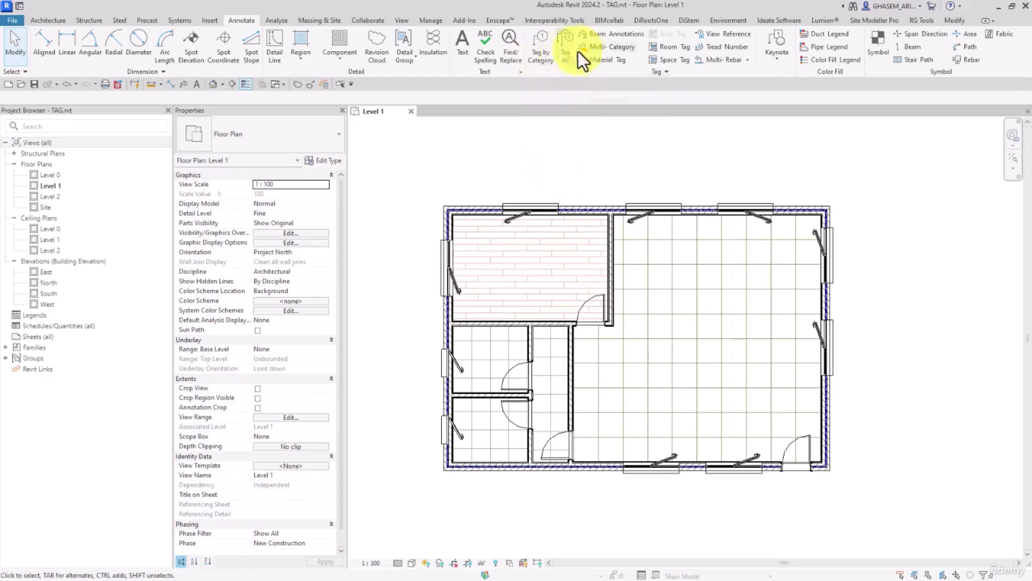
Tag the upper exterior wall by category with a leader, placing the tag outside near the plan's upper right corner.
{"action": "left_click", "coordinate": [545, 59]}
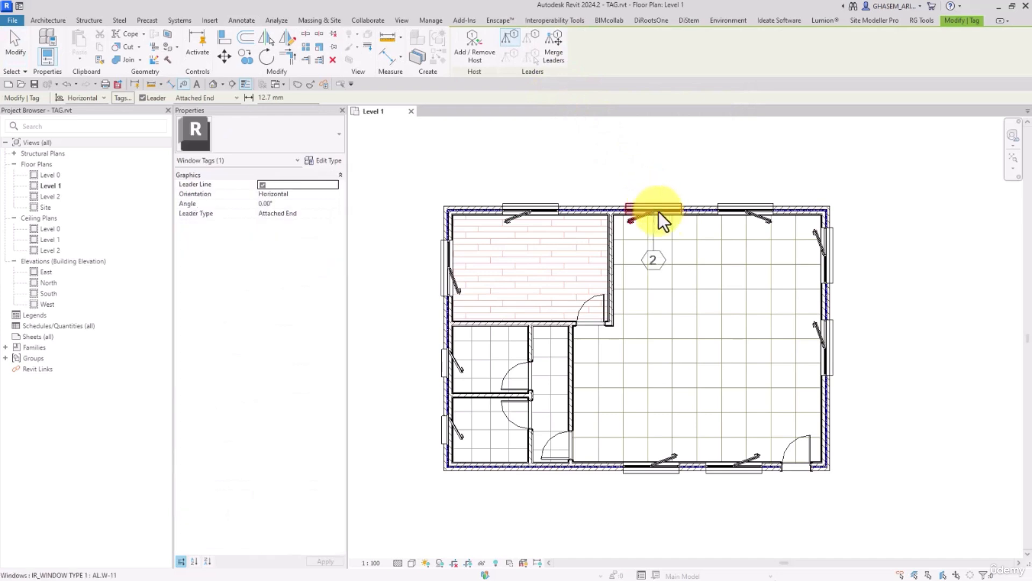
{"action": "left_click", "coordinate": [794, 205]}
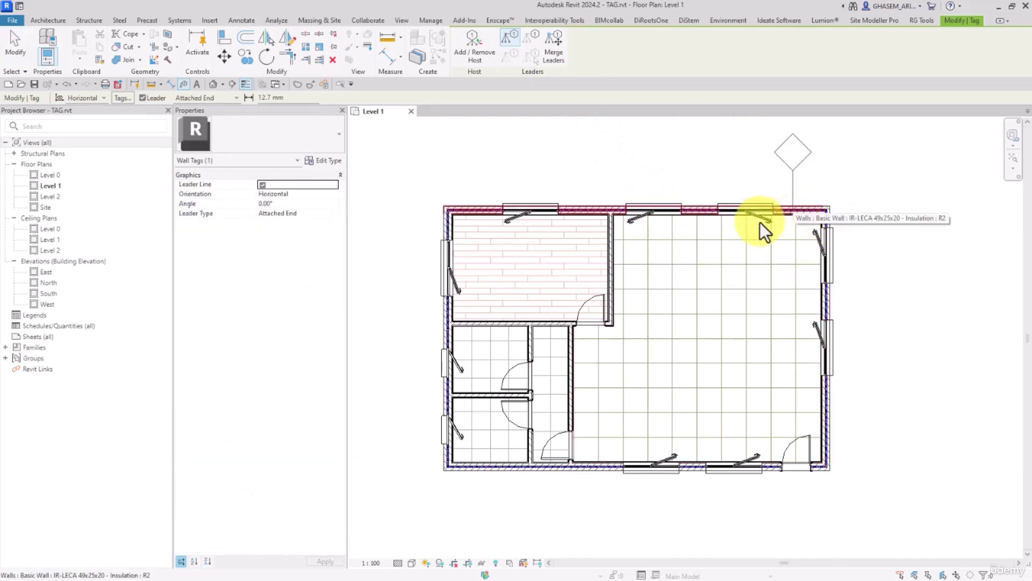
{"action": "key", "text": "Escape"}
{"action": "key", "text": "Escape"}
Inspect the new wall tag's properties and the instance properties of the exterior wall it tags.
{"action": "scroll", "coordinate": [760, 226], "scroll_direction": "up", "scroll_amount": 2}
{"action": "left_click", "coordinate": [777, 252]}
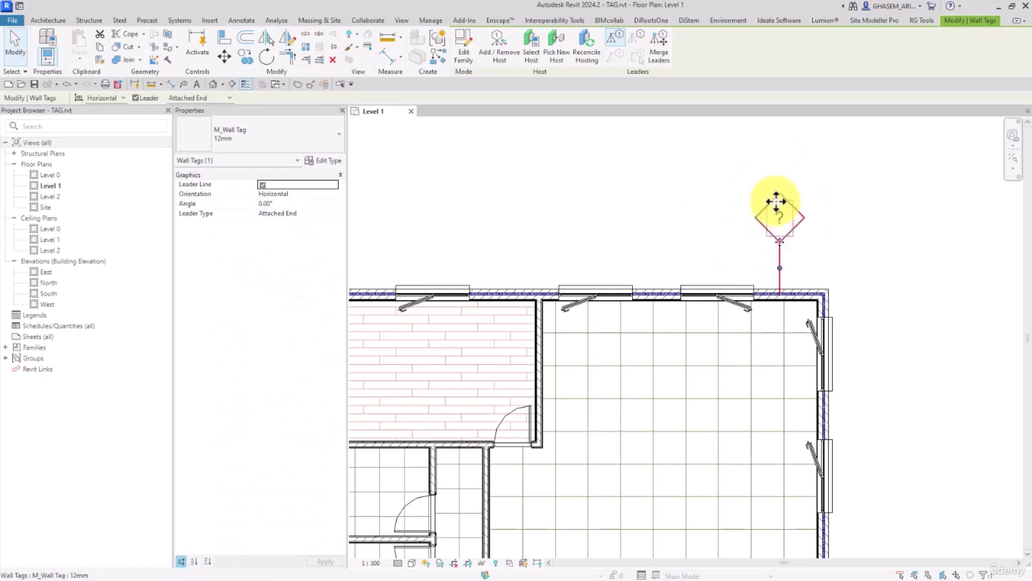
{"action": "scroll", "coordinate": [779, 294], "scroll_direction": "up", "scroll_amount": 1}
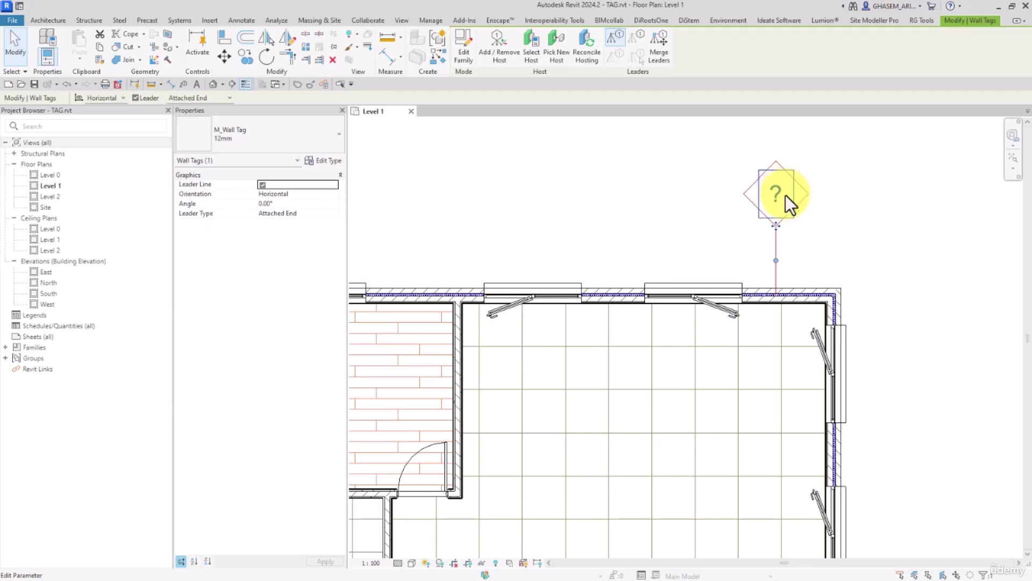
{"action": "left_click", "coordinate": [600, 263]}
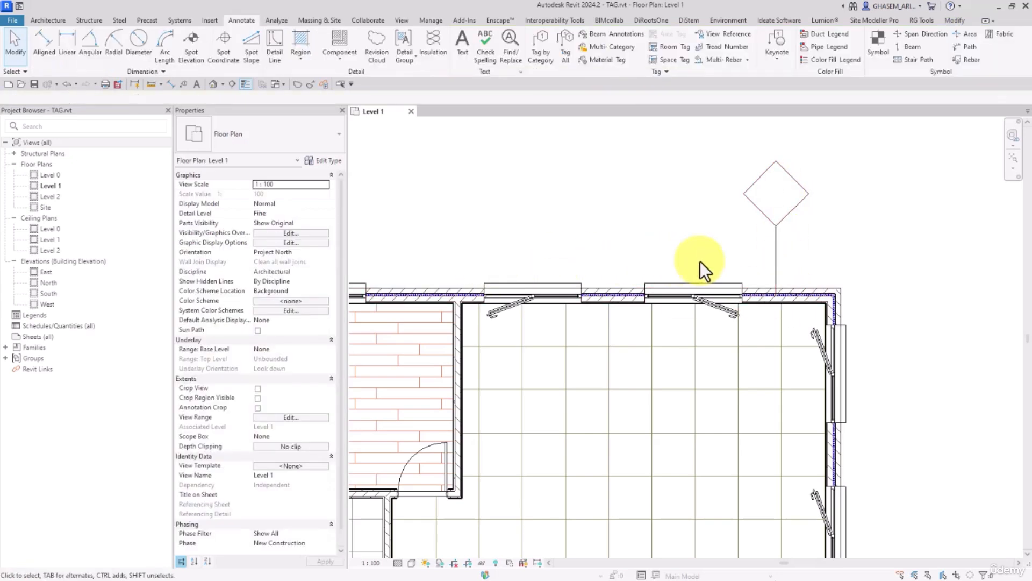
{"action": "left_click", "coordinate": [760, 296]}
{"action": "left_click", "coordinate": [760, 292]}
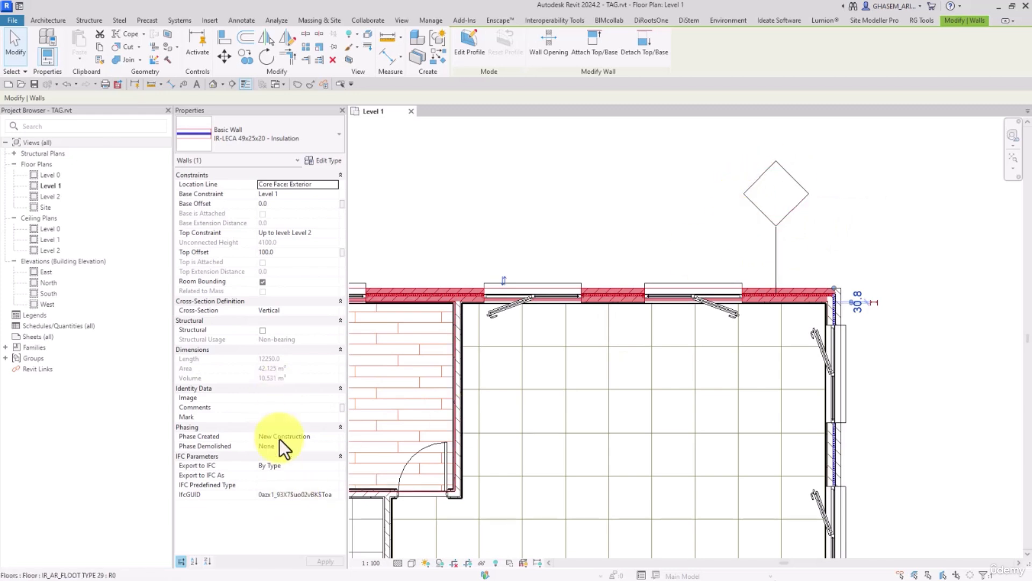
{"action": "left_click", "coordinate": [657, 121]}
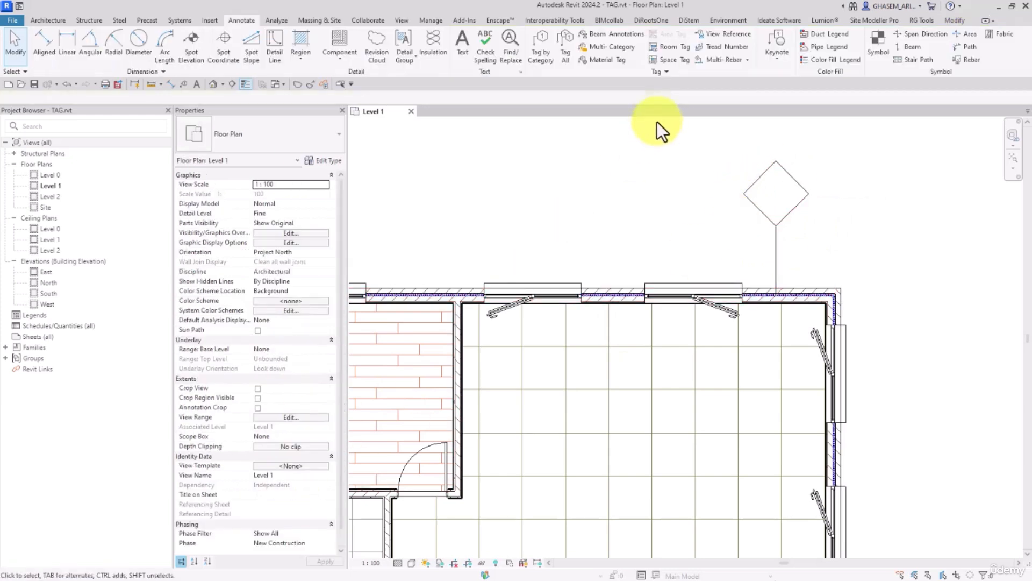
{"action": "left_click", "coordinate": [746, 189]}
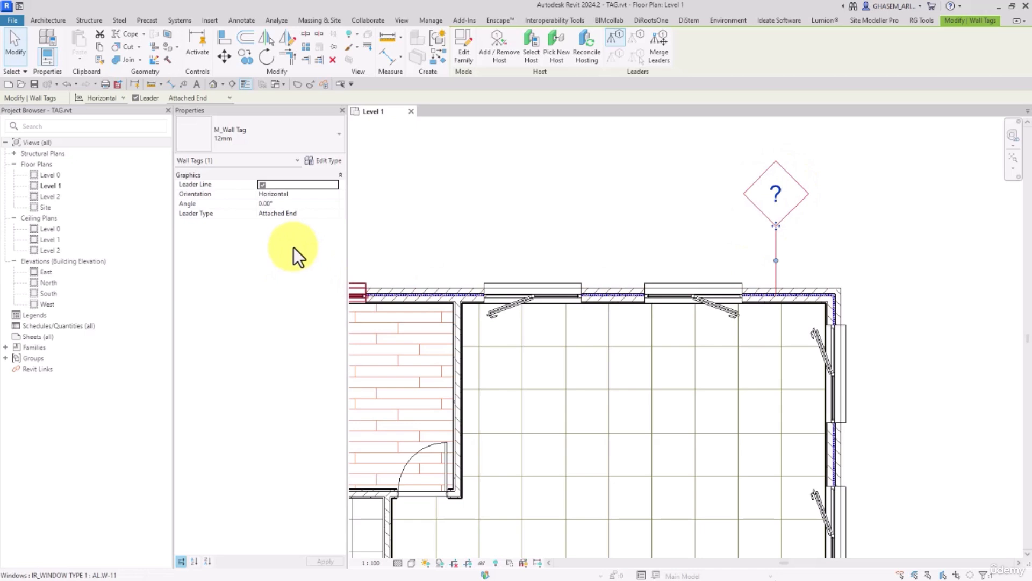
{"action": "left_click", "coordinate": [648, 240]}
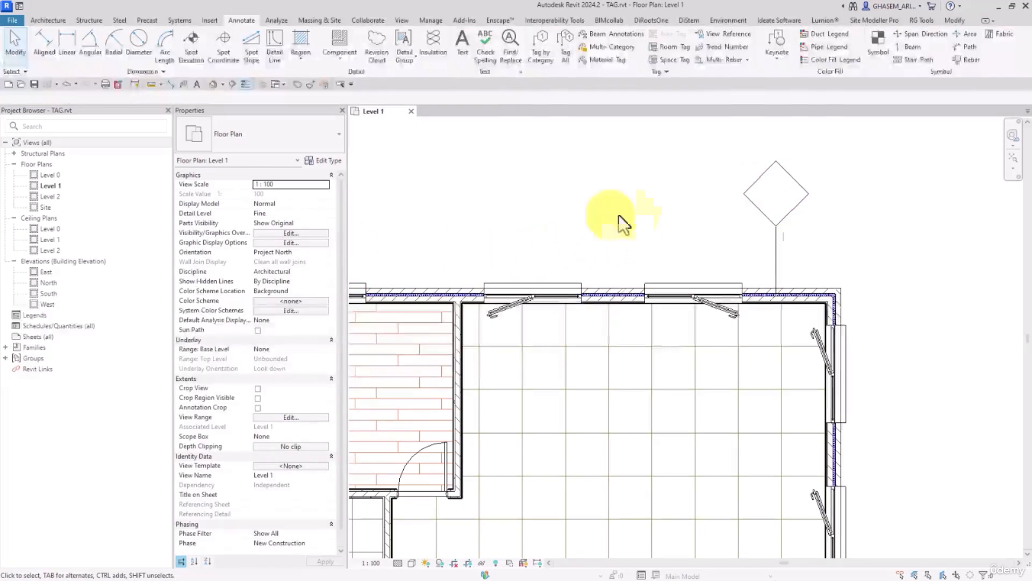
Open the wall tag's family to check which parameter its label reads, and return to the Level 1 plan without changes.
{"action": "left_click", "coordinate": [781, 225]}
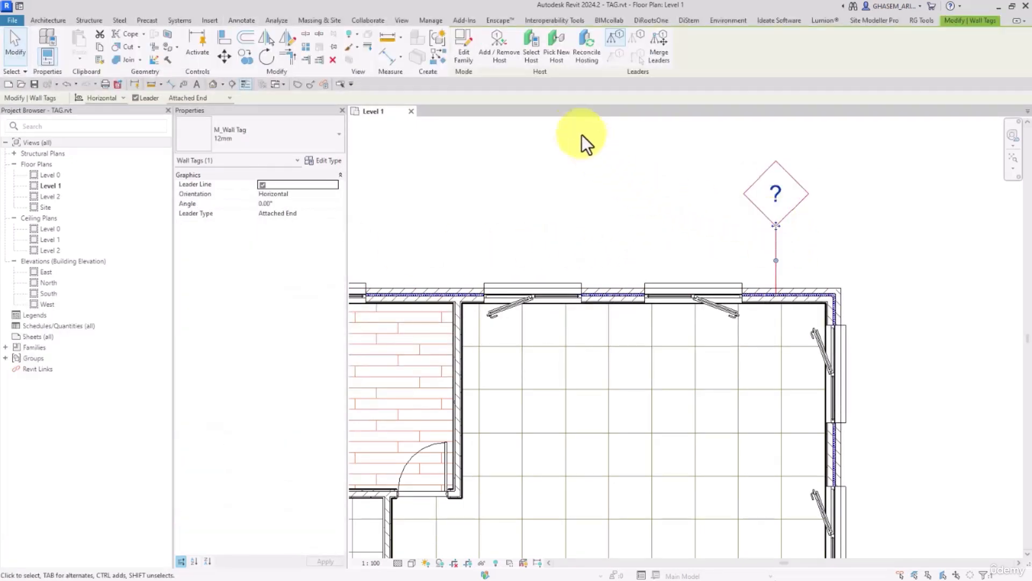
{"action": "left_click", "coordinate": [465, 47]}
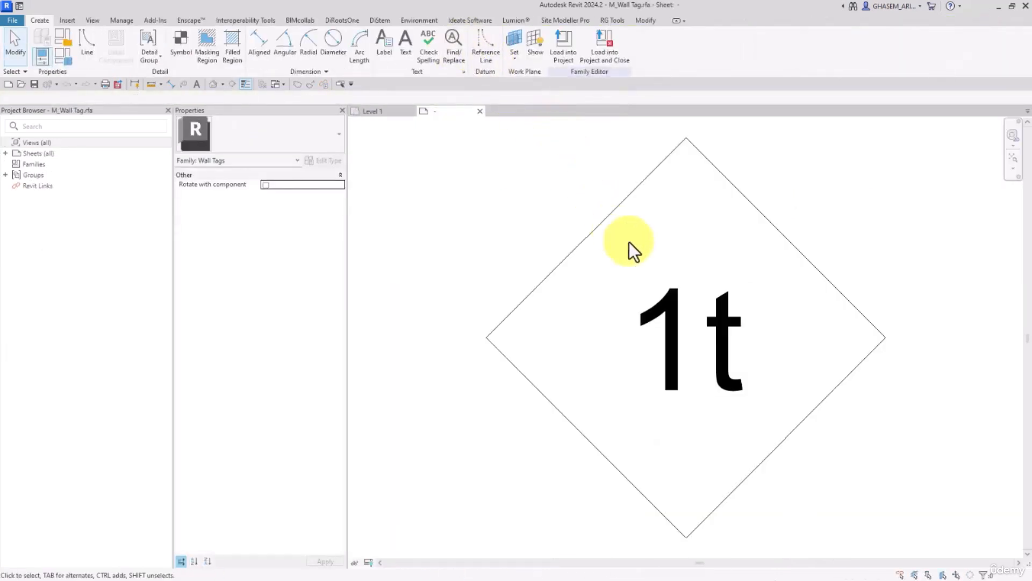
{"action": "left_click", "coordinate": [665, 306]}
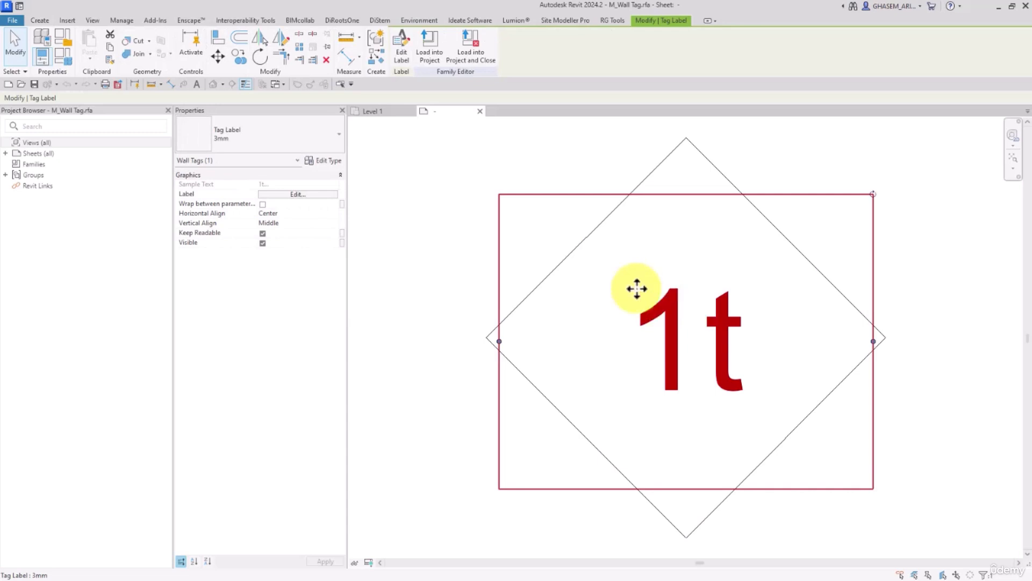
{"action": "left_click", "coordinate": [403, 48]}
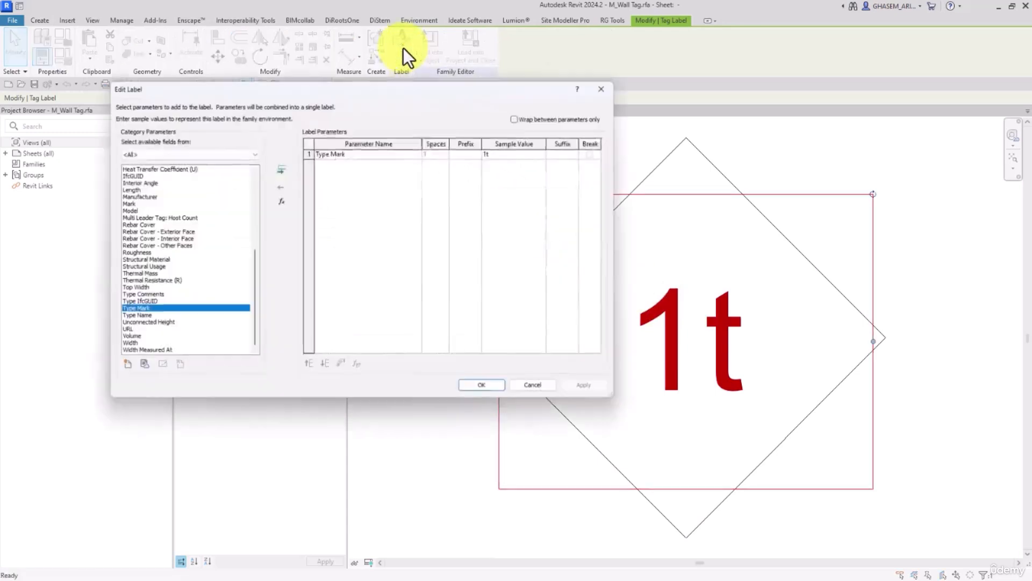
{"action": "left_click", "coordinate": [602, 88]}
{"action": "left_click", "coordinate": [371, 111]}
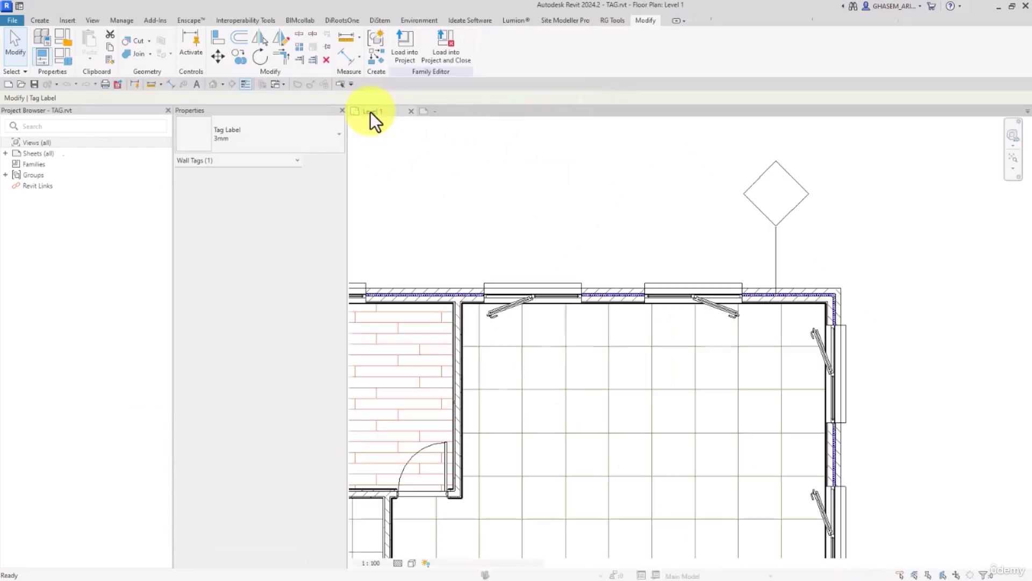
{"action": "left_click", "coordinate": [603, 202]}
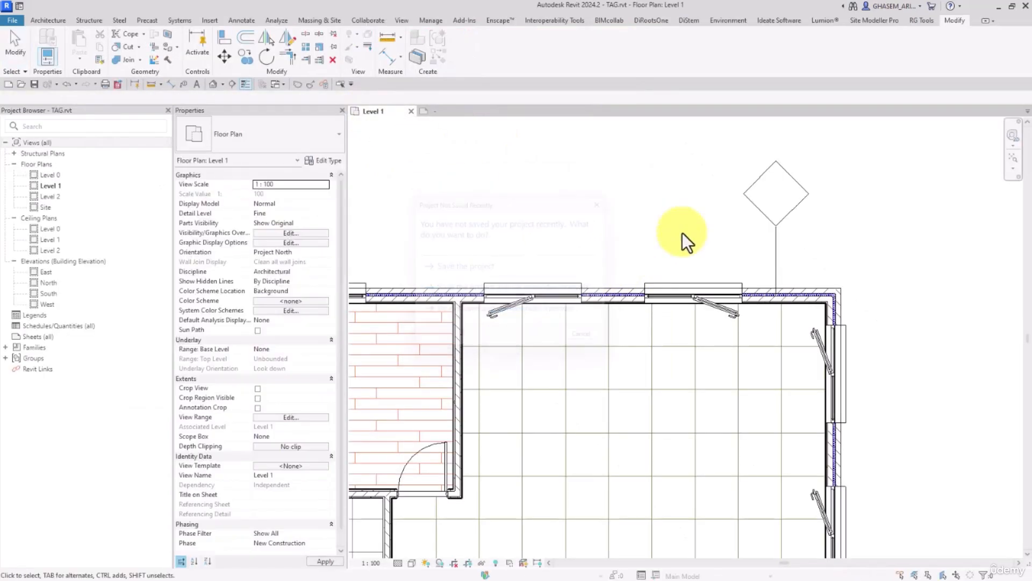
Set the Type Mark of the tagged exterior wall's type, IR-LECA 49x25x20 - Insulation, to W-1 and apply it.
{"action": "left_click", "coordinate": [758, 293]}
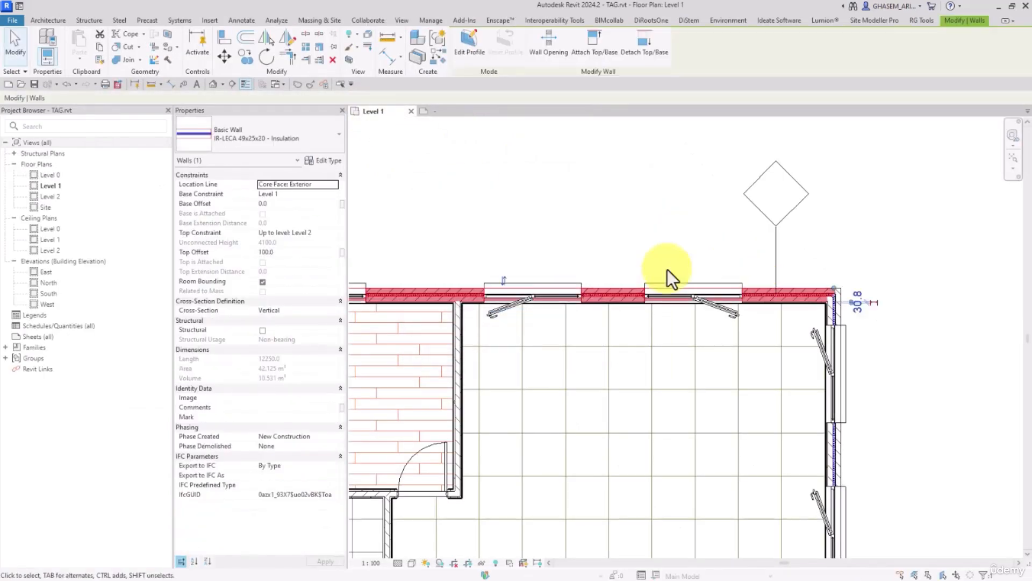
{"action": "left_click", "coordinate": [324, 160]}
{"action": "scroll", "coordinate": [301, 166], "scroll_direction": "down", "scroll_amount": 2}
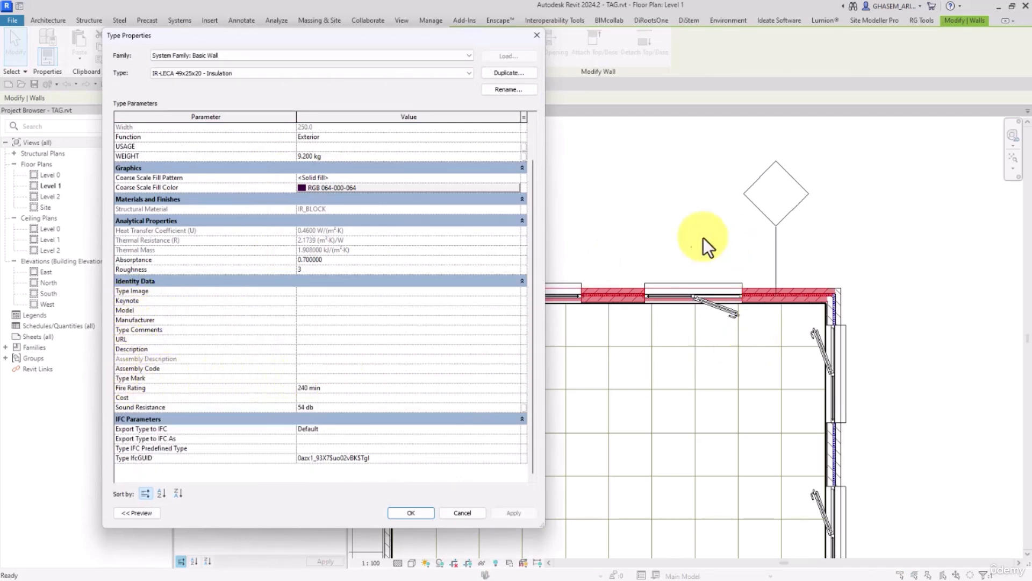
{"action": "type", "text": "w-"}
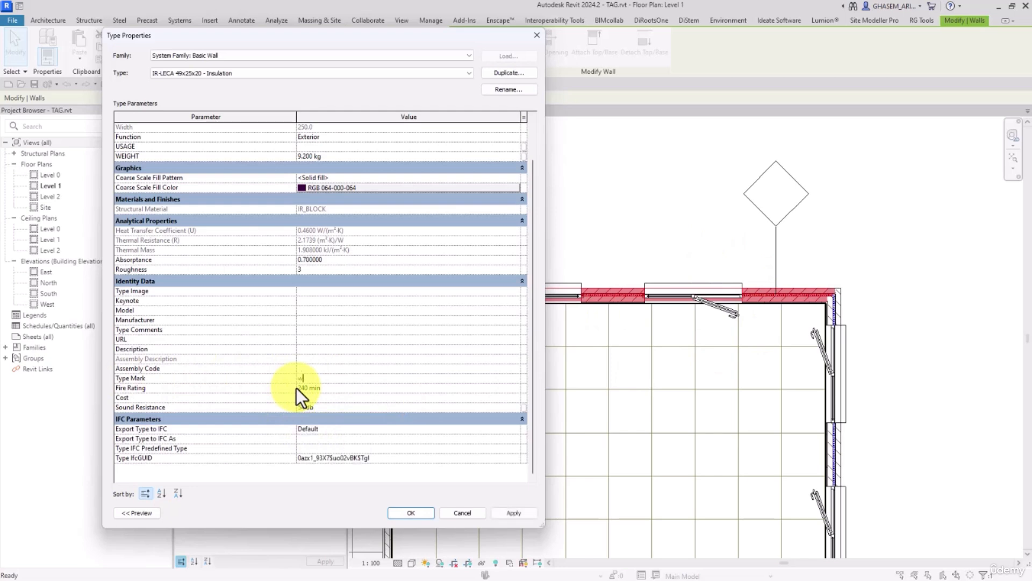
{"action": "type", "text": "1"}
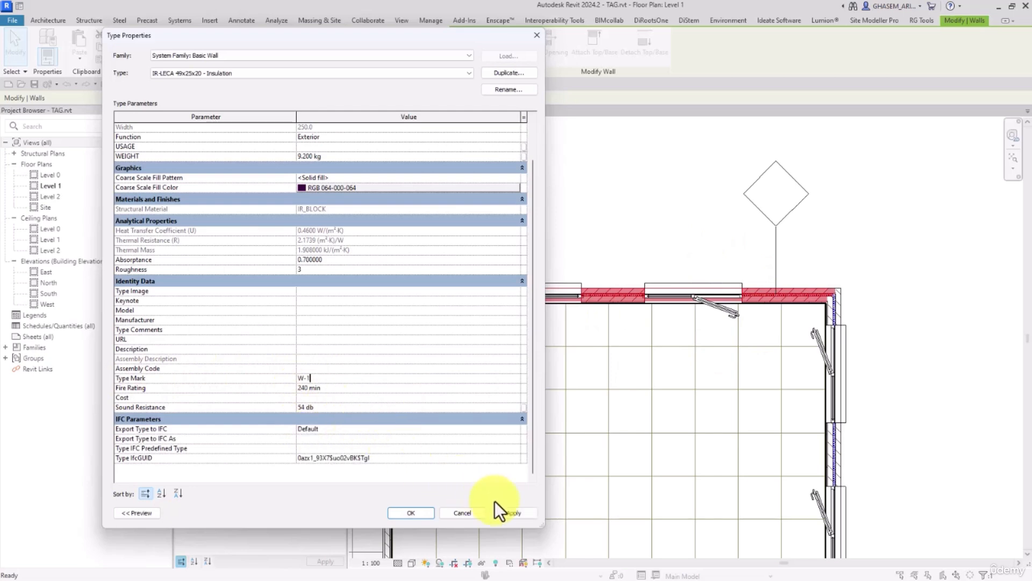
{"action": "left_click", "coordinate": [508, 511]}
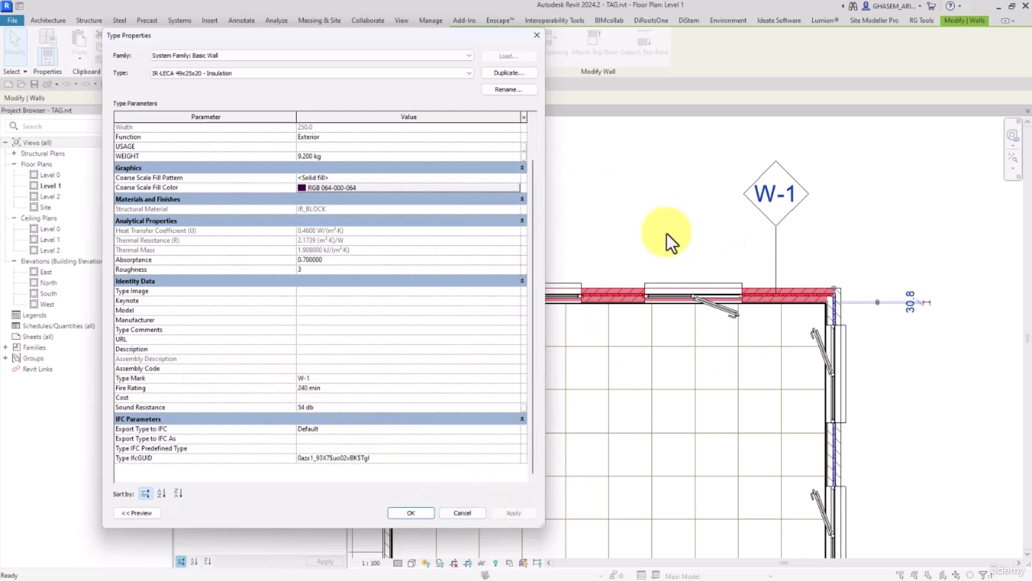
Close the wall's type properties and review the instance properties of the upper exterior wall.
{"action": "left_click", "coordinate": [399, 511]}
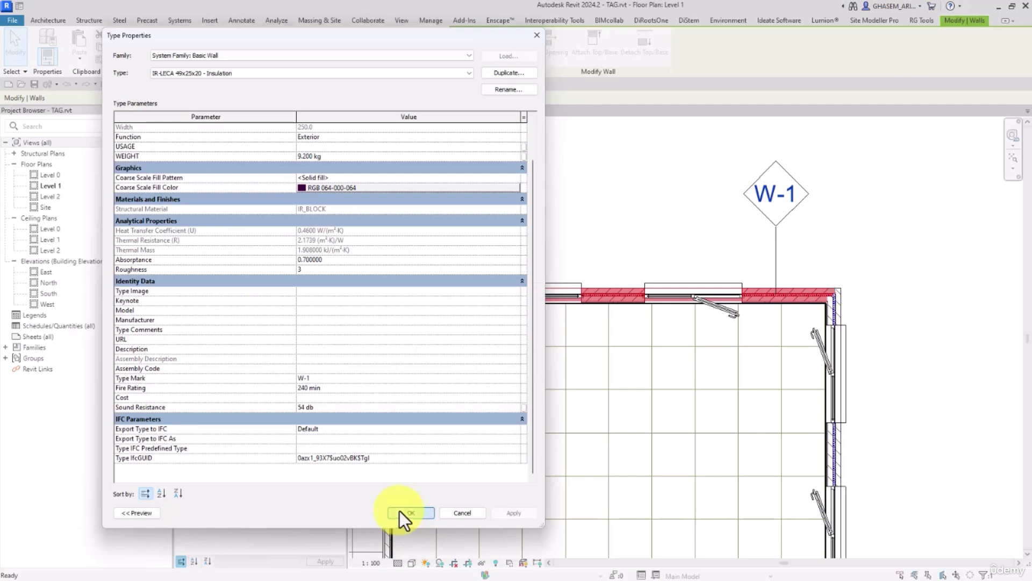
{"action": "middle_click_drag", "start_coordinate": [663, 231], "coordinate": [662, 232]}
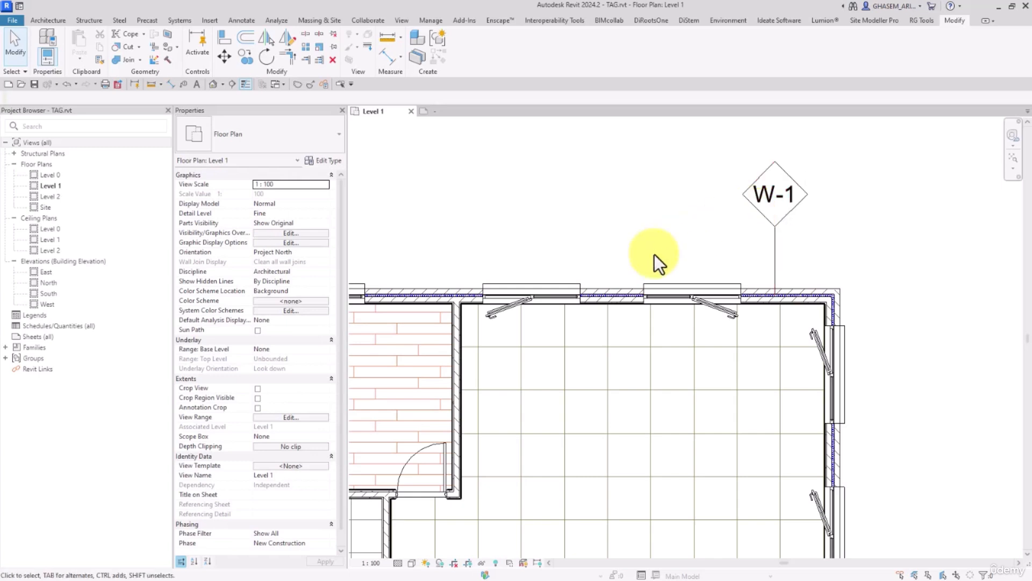
{"action": "left_click", "coordinate": [613, 285]}
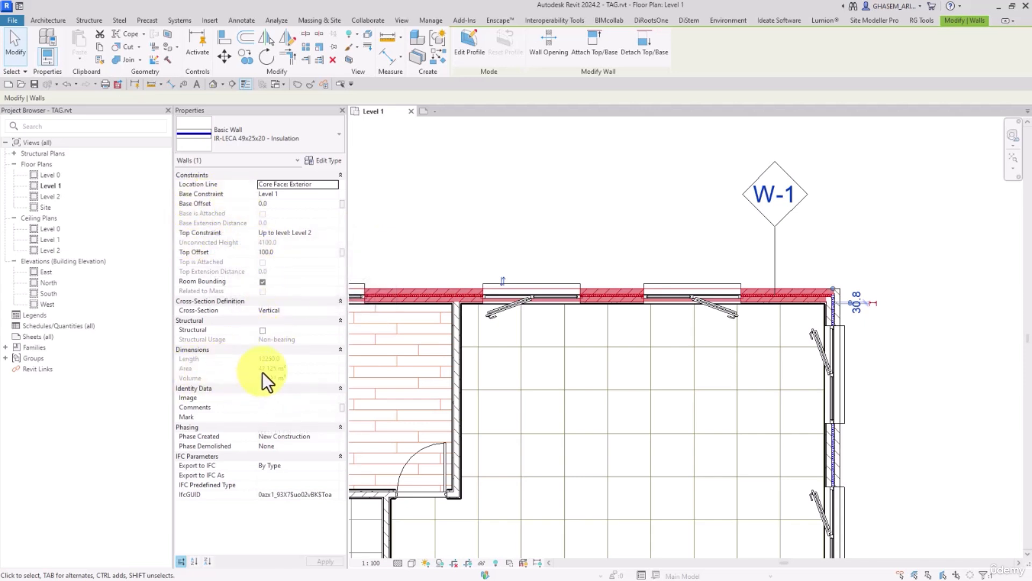
Open the wall tag's family for editing and add the Length and Area parameters to its label below Type Mark.
{"action": "left_click", "coordinate": [749, 196]}
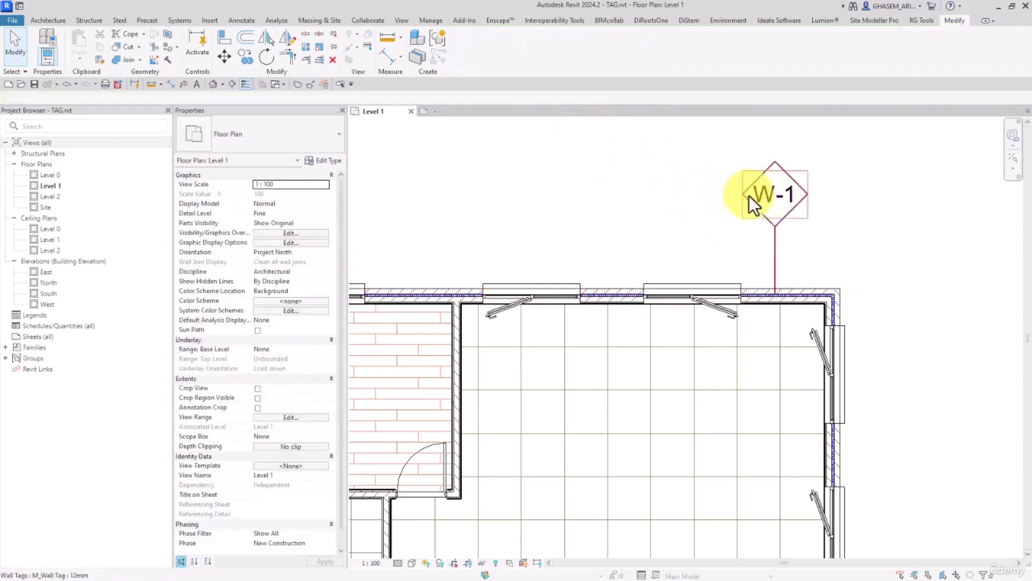
{"action": "left_click", "coordinate": [469, 75]}
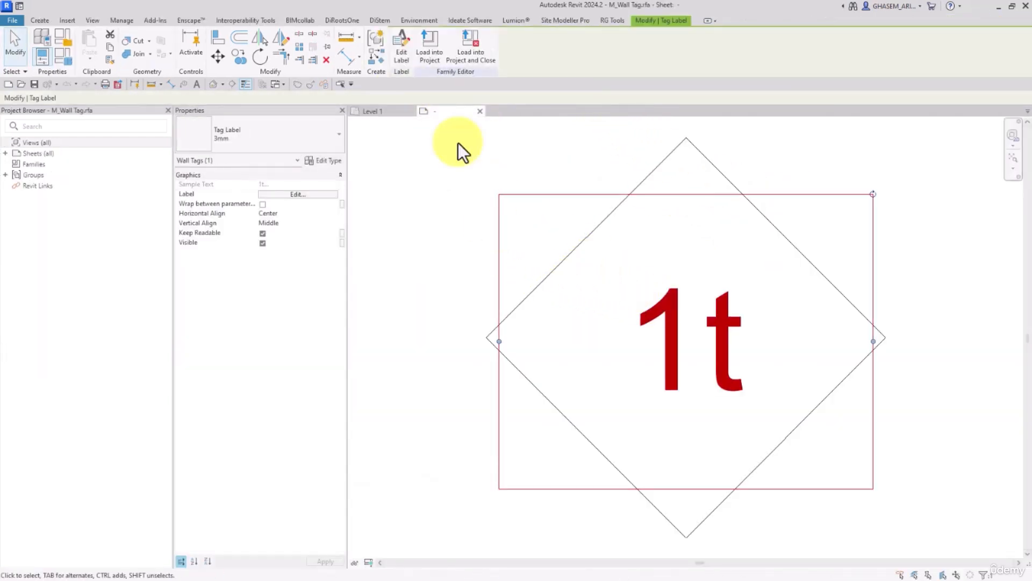
{"action": "left_click", "coordinate": [401, 48]}
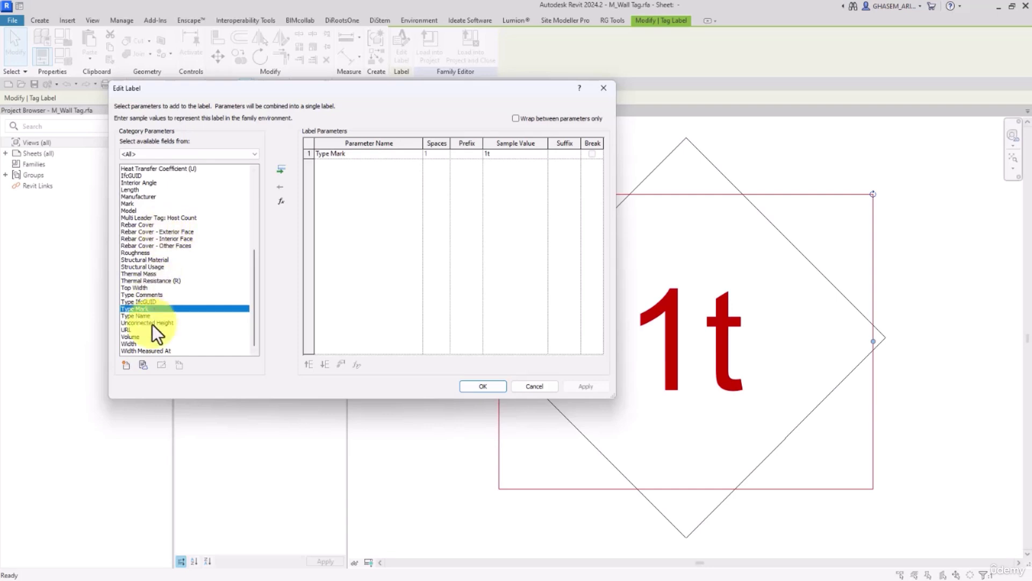
{"action": "left_click", "coordinate": [142, 344]}
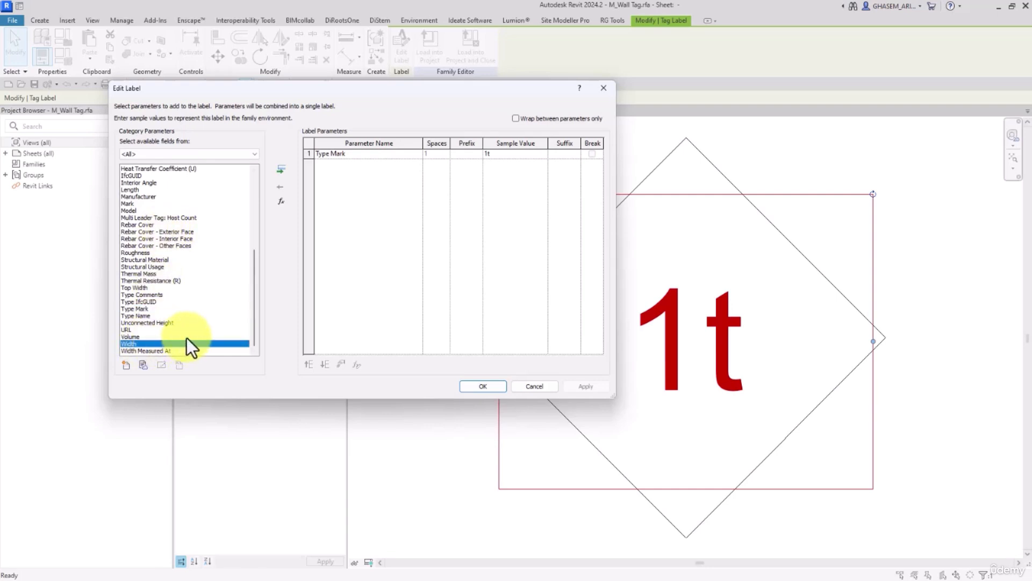
{"action": "left_click", "coordinate": [181, 261]}
{"action": "key", "text": "l"}
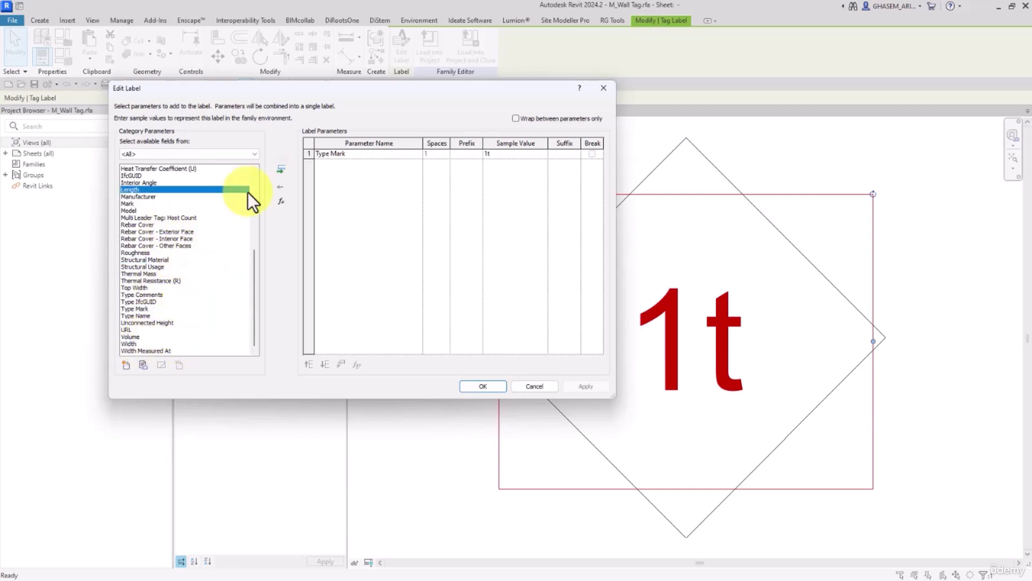
{"action": "left_click", "coordinate": [280, 167]}
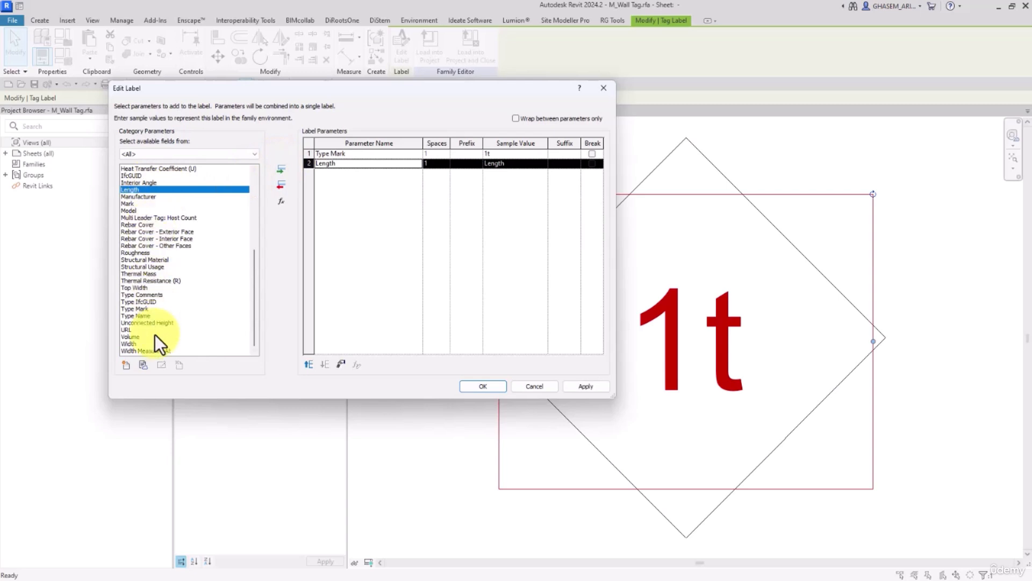
{"action": "left_click", "coordinate": [148, 294]}
{"action": "key", "text": "a"}
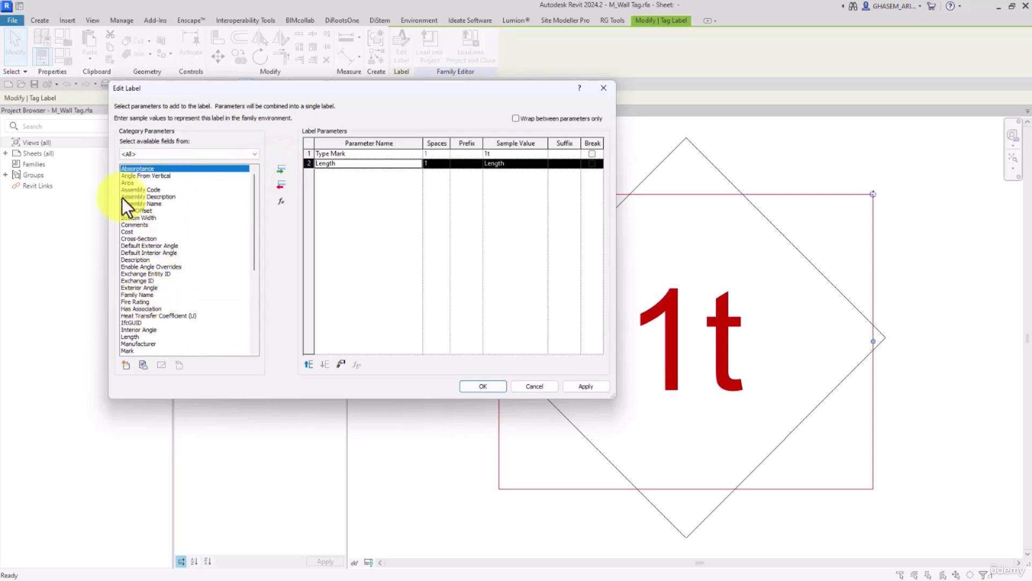
{"action": "double_click", "coordinate": [127, 182]}
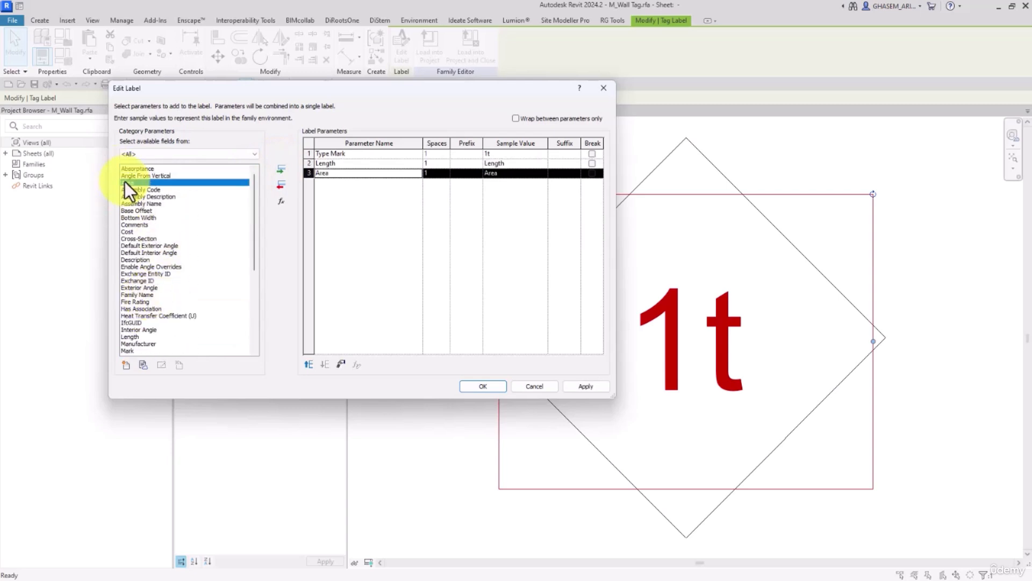
Break the label after Type Mark and Length, wrapping between parameters only, and load the tag into the project, overwriting the existing version.
{"action": "left_click", "coordinate": [592, 154]}
{"action": "left_click", "coordinate": [591, 163]}
{"action": "left_click", "coordinate": [515, 119]}
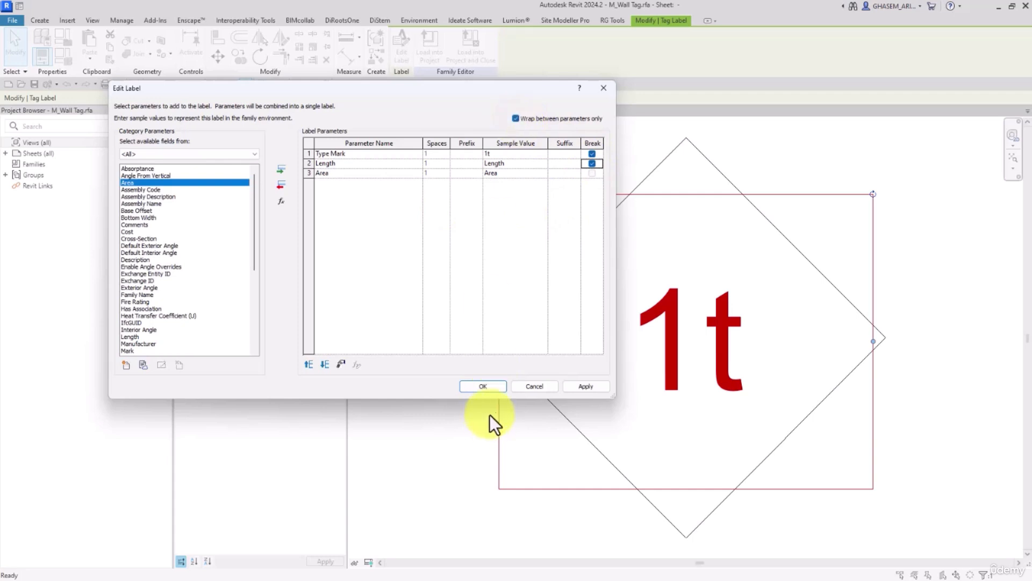
{"action": "left_click", "coordinate": [483, 386]}
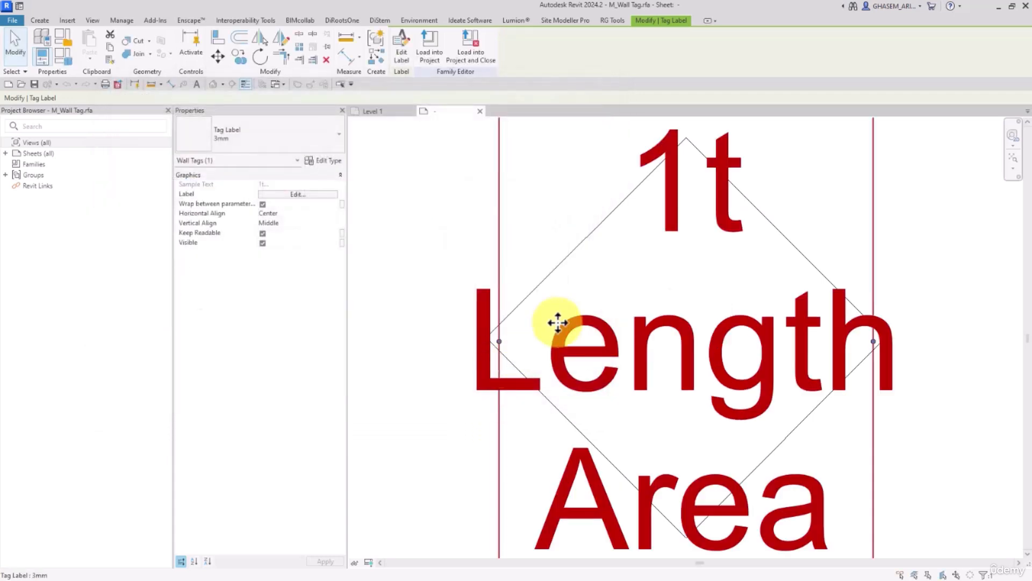
{"action": "left_click", "coordinate": [429, 47]}
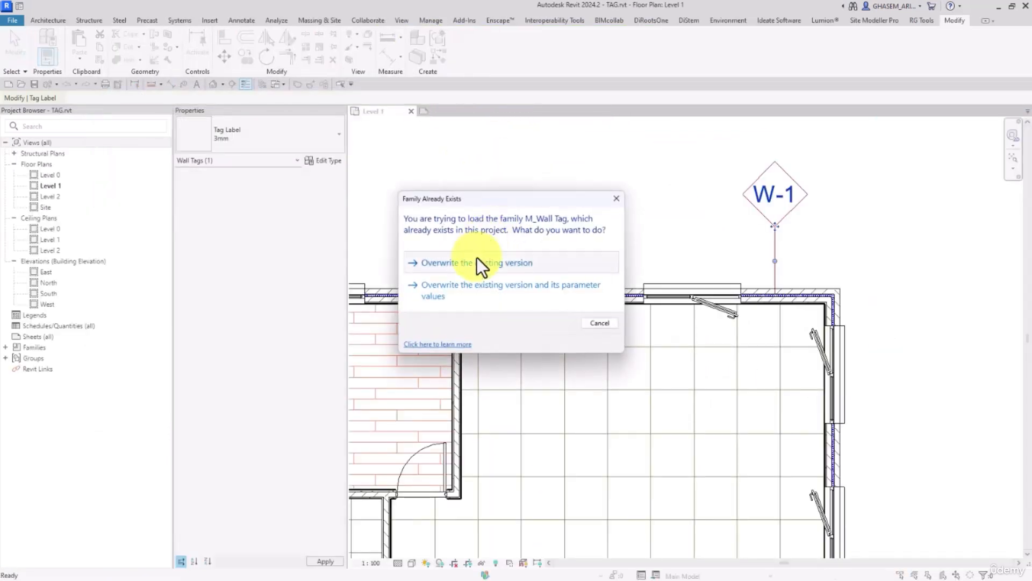
{"action": "left_click", "coordinate": [476, 262]}
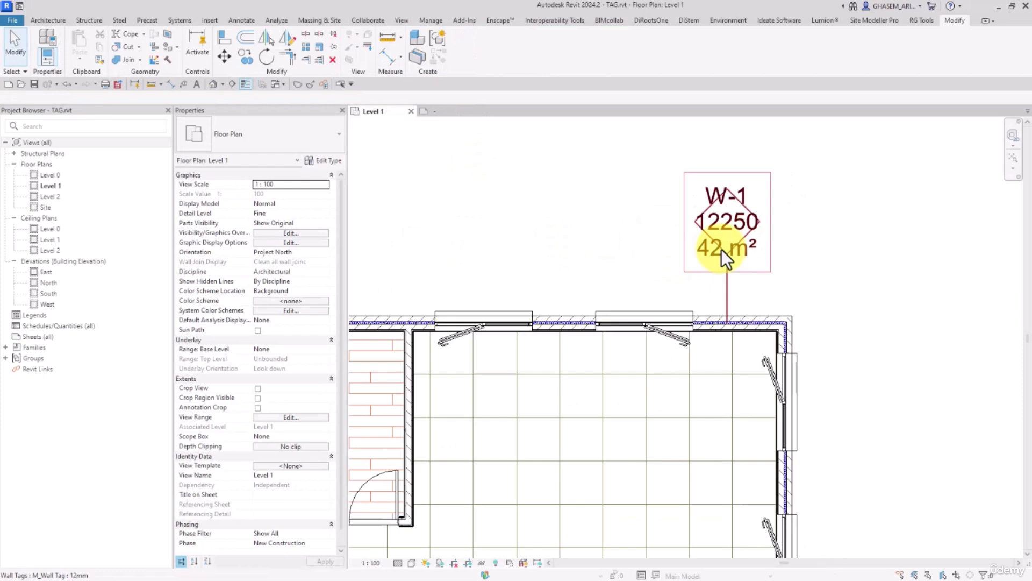
Draw a separate horizontal wall of the same type, about 4400 mm long, outside the building's upper right corner.
{"action": "left_click", "coordinate": [736, 315]}
{"action": "middle_click_drag", "start_coordinate": [779, 317], "coordinate": [613, 341]}
{"action": "left_click", "coordinate": [442, 58]}
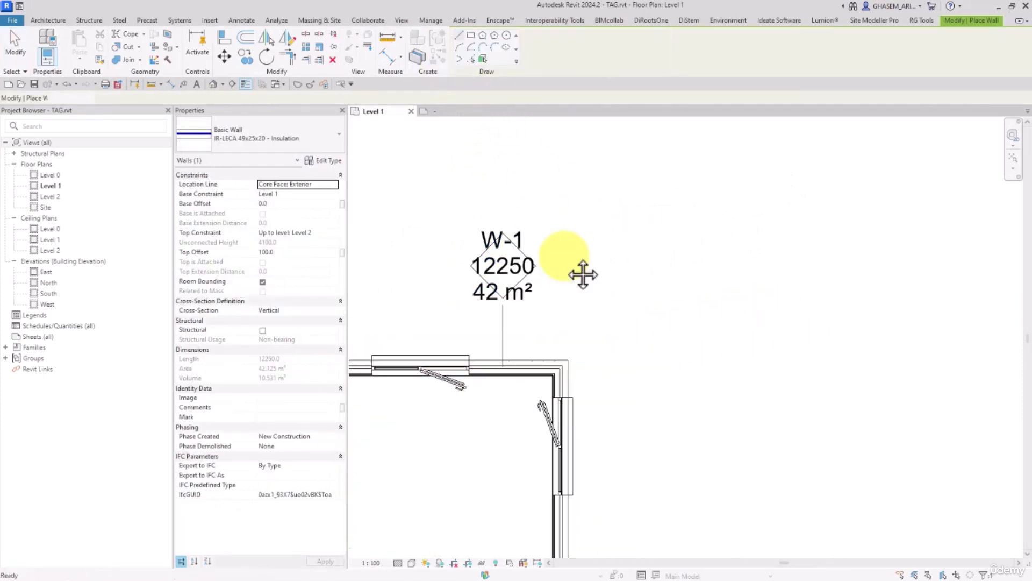
{"action": "left_click", "coordinate": [616, 273]}
{"action": "left_click", "coordinate": [854, 273]}
{"action": "left_click", "coordinate": [24, 39]}
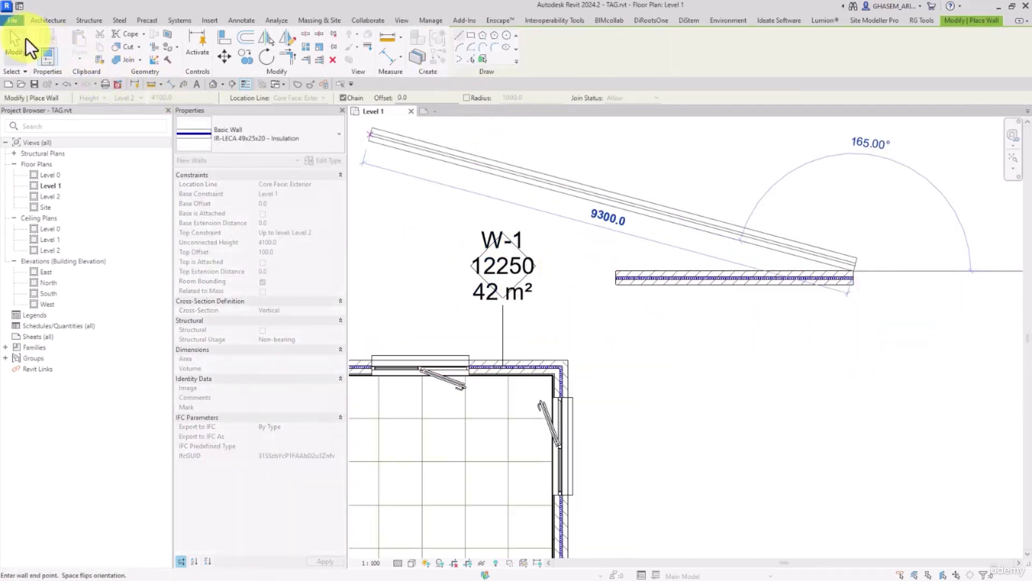
Tag the new separate wall by category with a leader, placing the tag above it.
{"action": "left_click", "coordinate": [368, 22]}
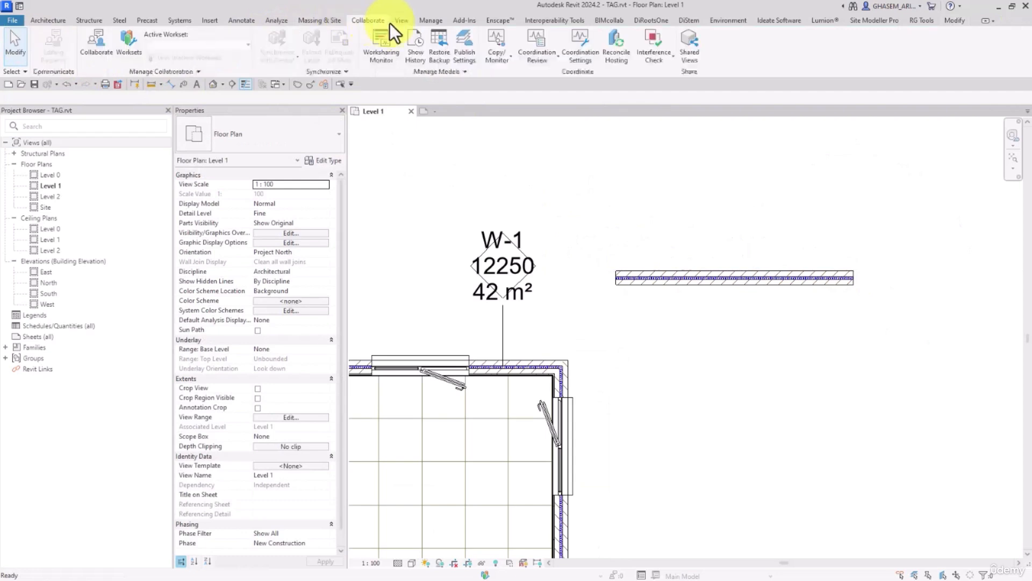
{"action": "left_click", "coordinate": [242, 20]}
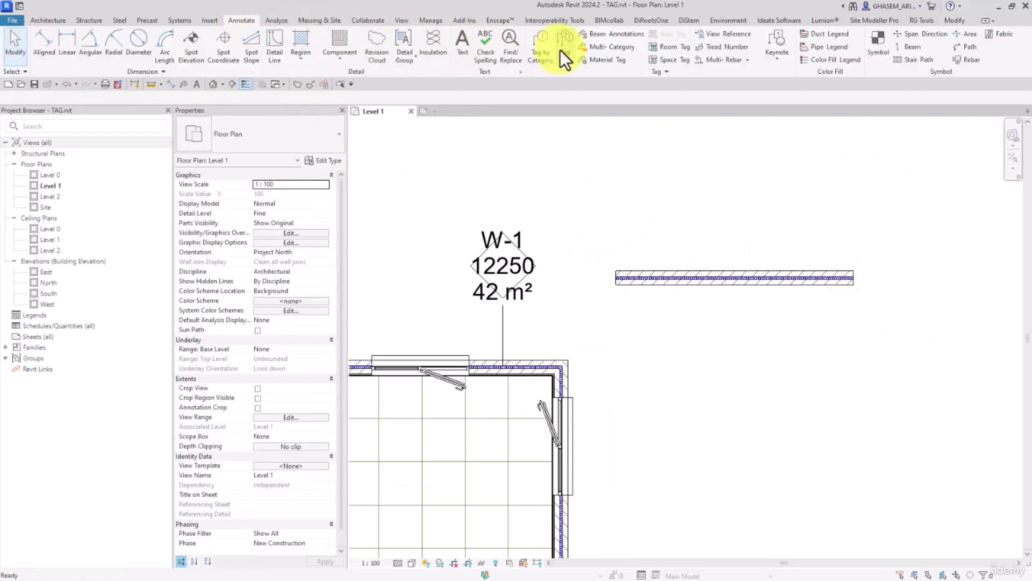
{"action": "left_click", "coordinate": [543, 49]}
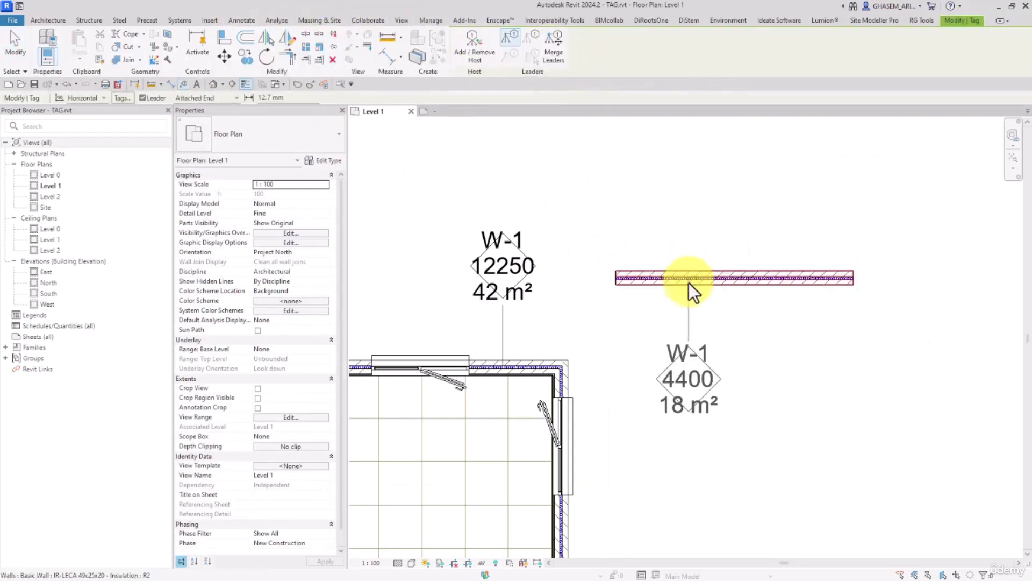
{"action": "left_click", "coordinate": [724, 269]}
{"action": "left_click", "coordinate": [16, 49]}
{"action": "middle_click_drag", "start_coordinate": [784, 392], "coordinate": [665, 393]}
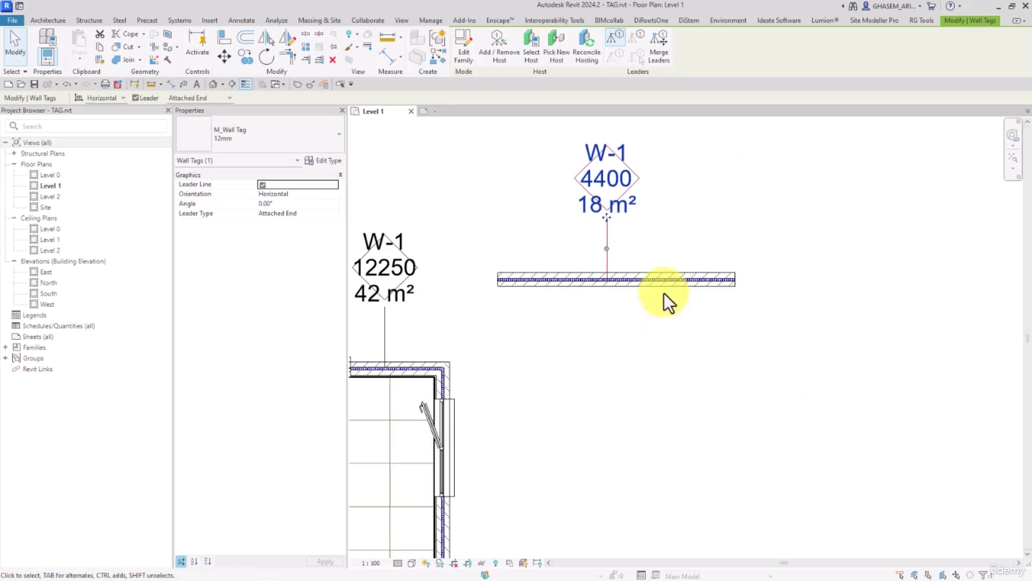
Shorten the separate wall at its right end to 4300 mm and check the Type Mark in its type properties.
{"action": "left_click", "coordinate": [667, 293]}
{"action": "mouse_move", "coordinate": [736, 279]}
{"action": "left_mouse_down"}
{"action": "mouse_move", "coordinate": [818, 275]}
{"action": "mouse_move", "coordinate": [729, 274]}
{"action": "left_mouse_up"}
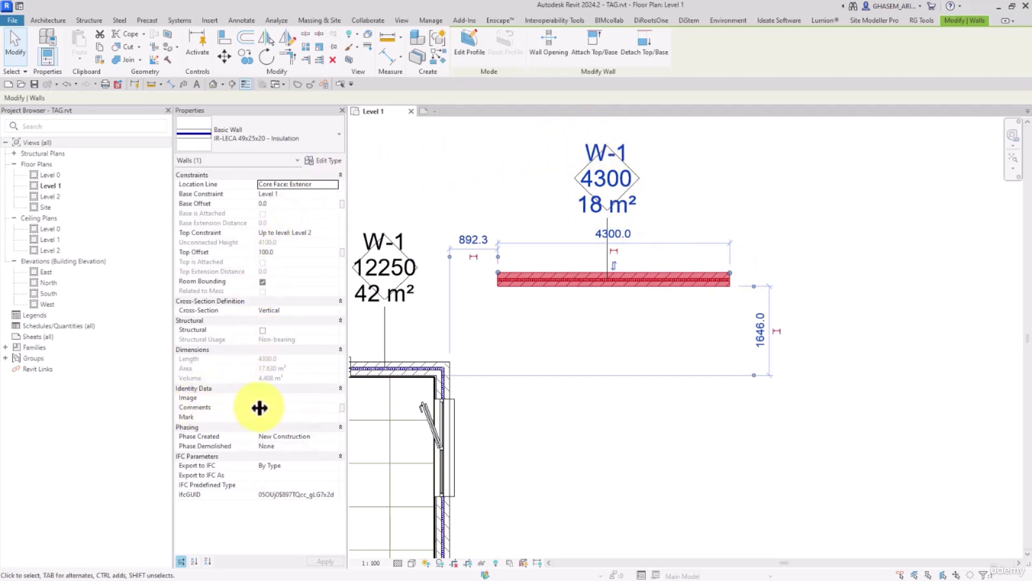
{"action": "left_click", "coordinate": [322, 159]}
{"action": "scroll", "coordinate": [231, 296], "scroll_direction": "down", "scroll_amount": 3}
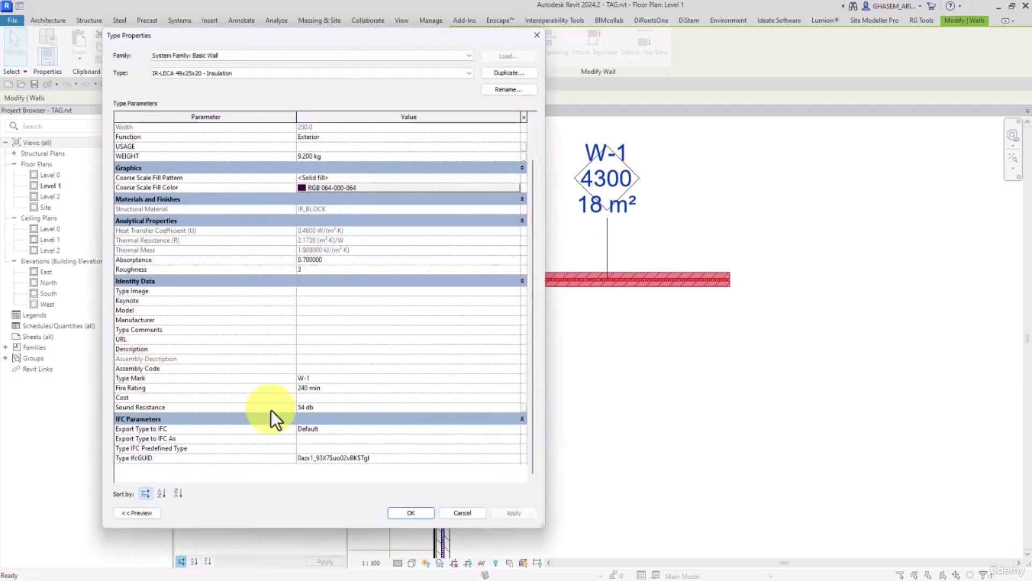
{"action": "left_click", "coordinate": [352, 375]}
{"action": "left_click", "coordinate": [352, 379]}
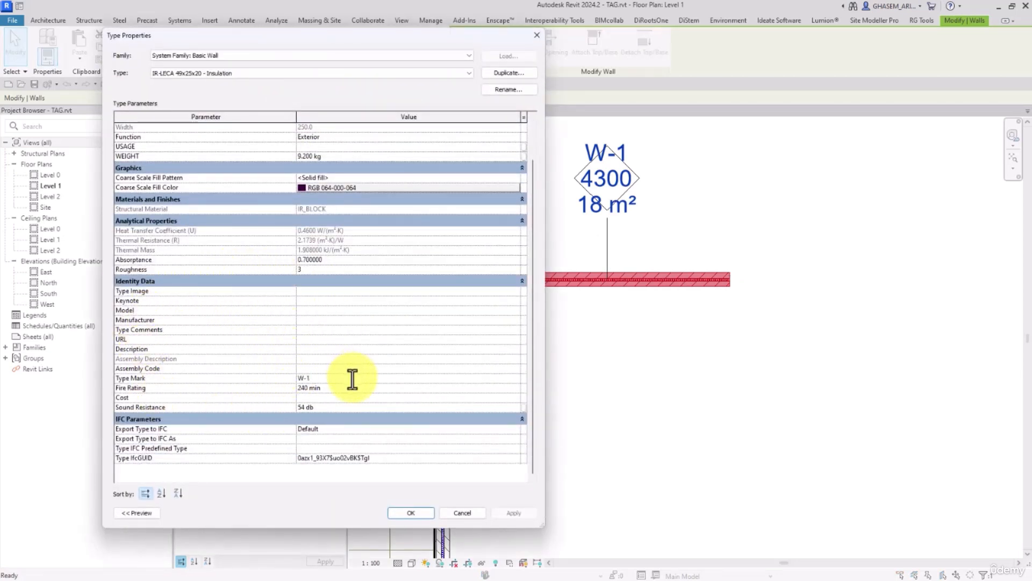
{"action": "left_click", "coordinate": [419, 511]}
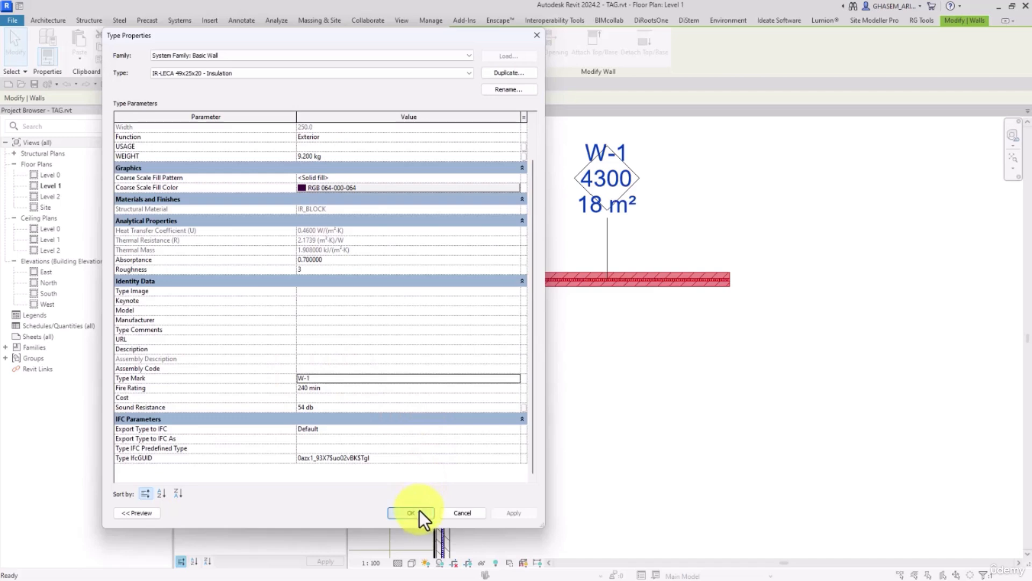
Clear the Type Mark value in the separate wall's type properties and accept the change.
{"action": "left_click", "coordinate": [675, 427]}
{"action": "mouse_move", "coordinate": [618, 369]}
{"action": "middle_mouse_down"}
{"action": "mouse_move", "coordinate": [730, 376]}
{"action": "mouse_move", "coordinate": [750, 301]}
{"action": "middle_mouse_up"}
{"action": "scroll", "coordinate": [728, 353], "scroll_direction": "down", "scroll_amount": 1}
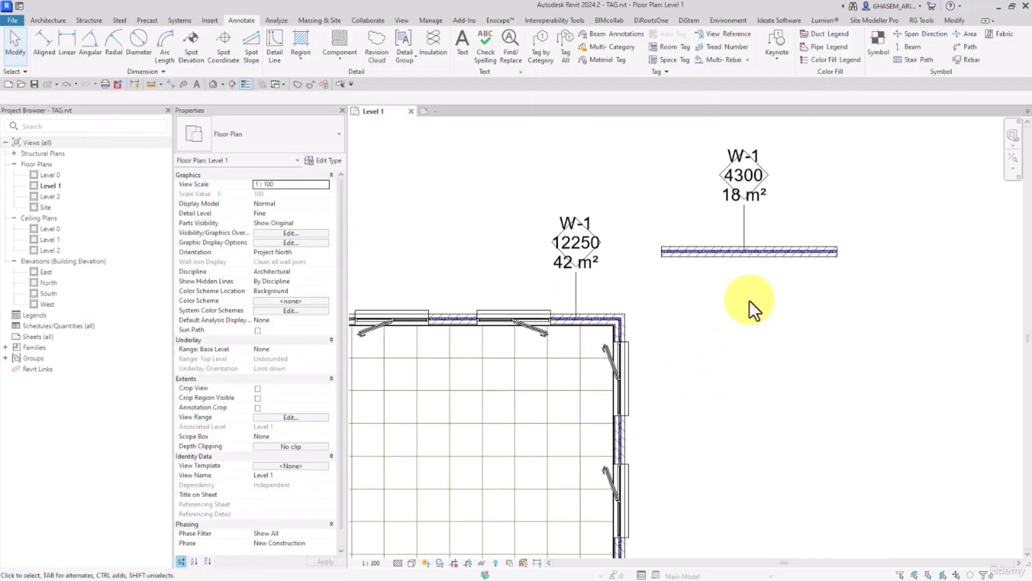
{"action": "left_click", "coordinate": [695, 259]}
{"action": "left_click", "coordinate": [328, 161]}
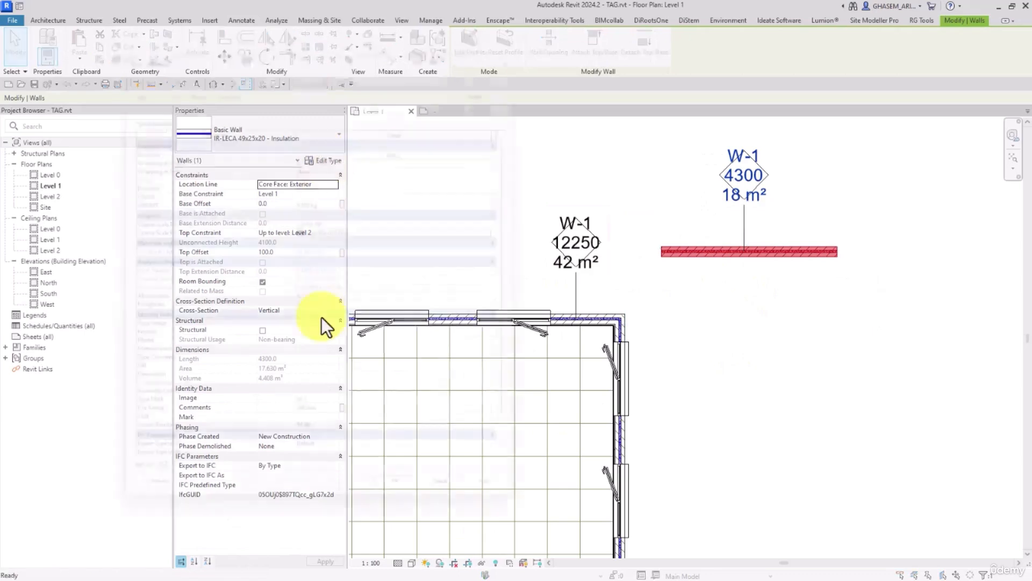
{"action": "scroll", "coordinate": [321, 396], "scroll_direction": "down", "scroll_amount": 2}
{"action": "key", "text": "Delete"}
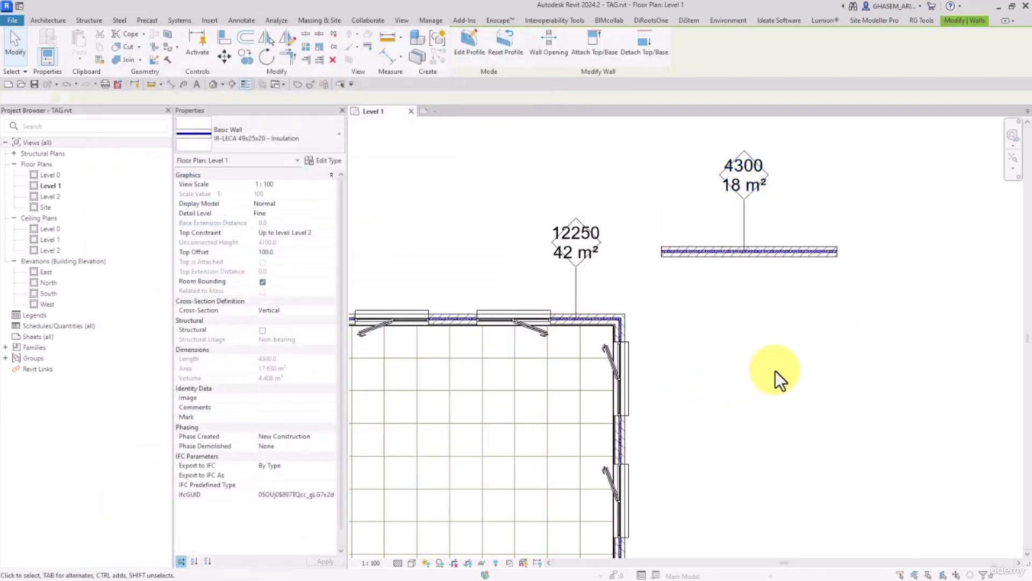
{"action": "left_click", "coordinate": [775, 371]}
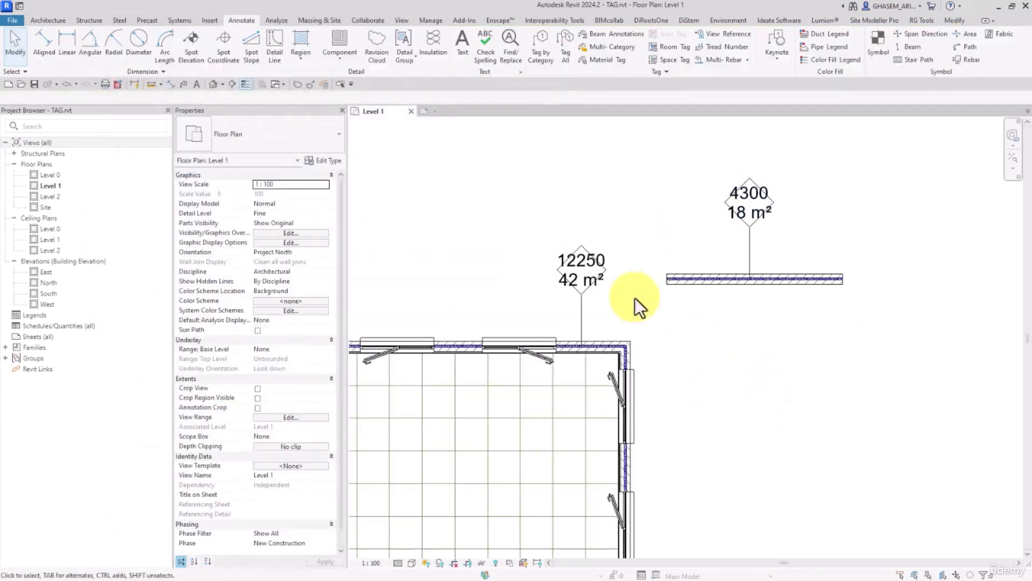
Set the Type Mark to W-100 directly through the separate wall's tag and accept the change to the type parameter.
{"action": "left_click", "coordinate": [586, 279]}
{"action": "left_click", "coordinate": [703, 344]}
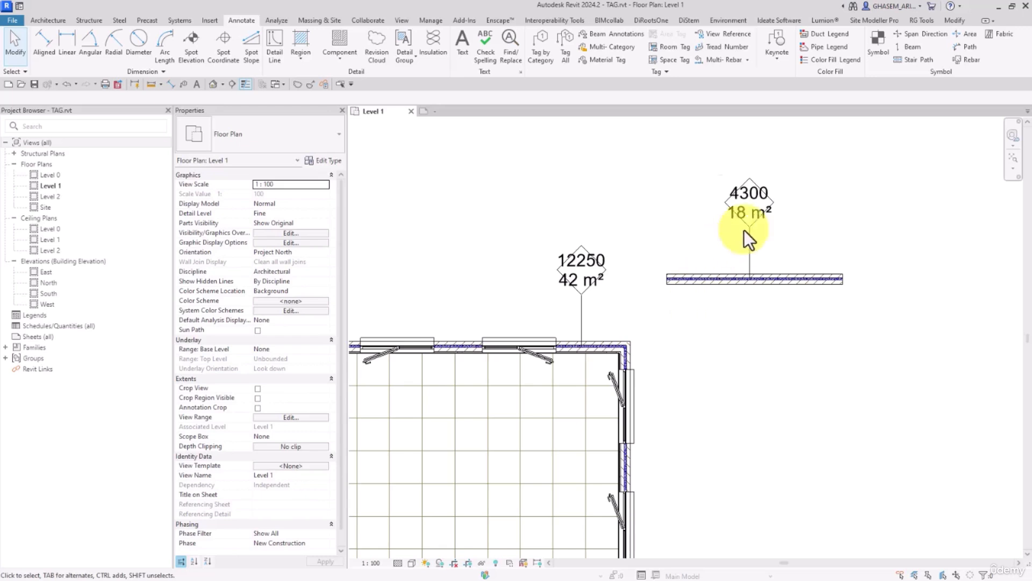
{"action": "left_click", "coordinate": [741, 186]}
{"action": "left_click", "coordinate": [746, 181]}
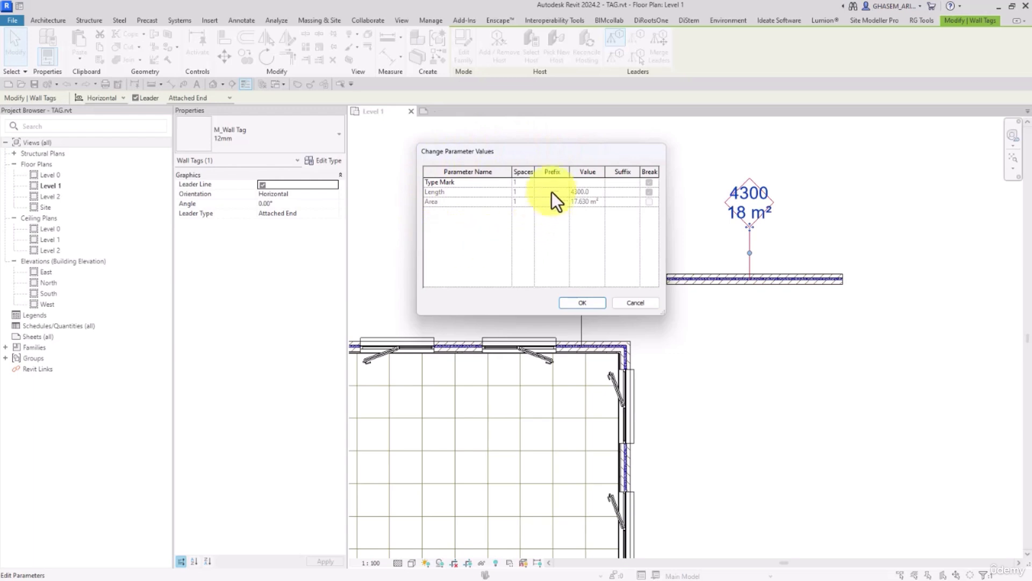
{"action": "left_click", "coordinate": [586, 183]}
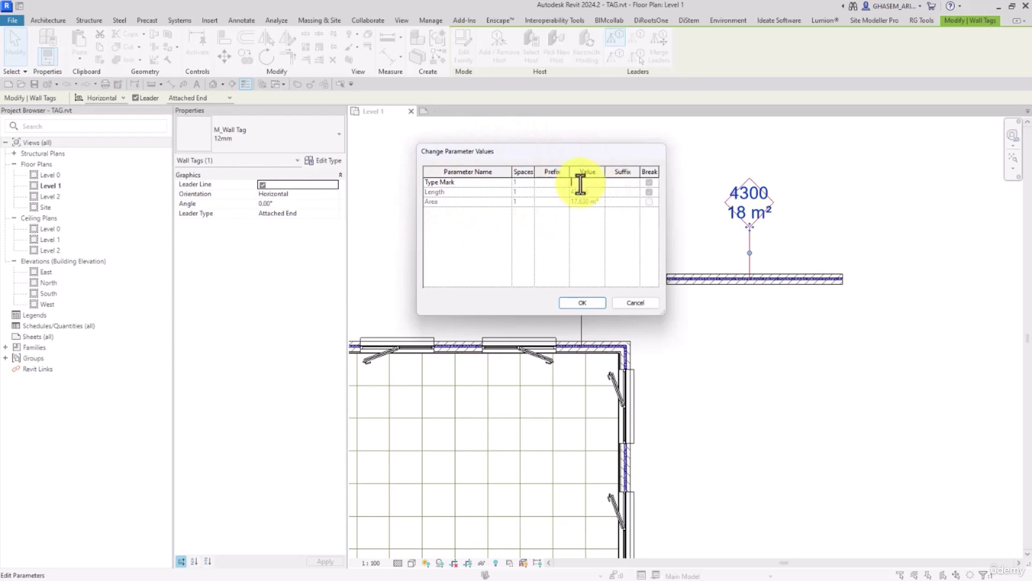
{"action": "type", "text": "W-100"}
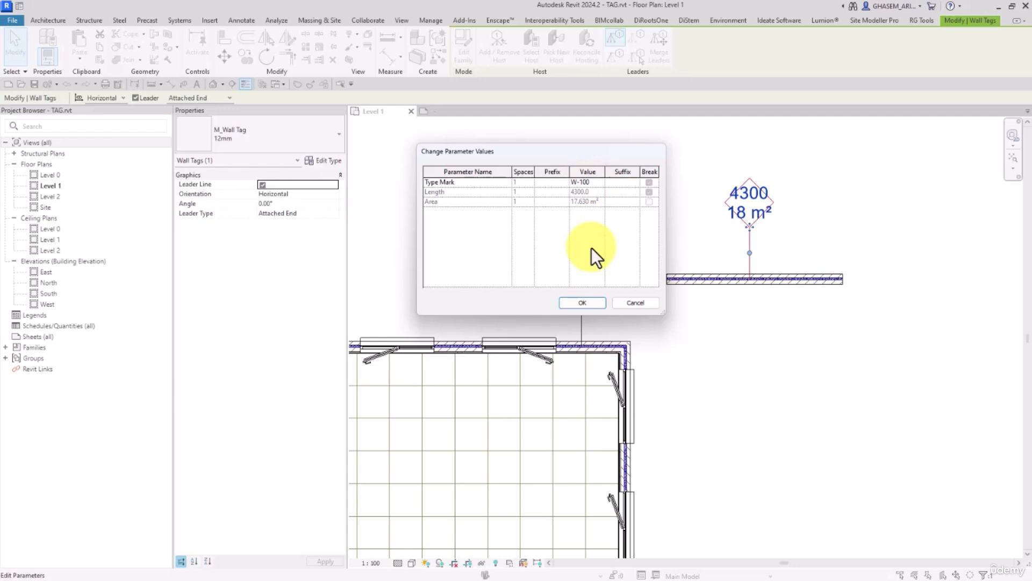
{"action": "left_click", "coordinate": [580, 302]}
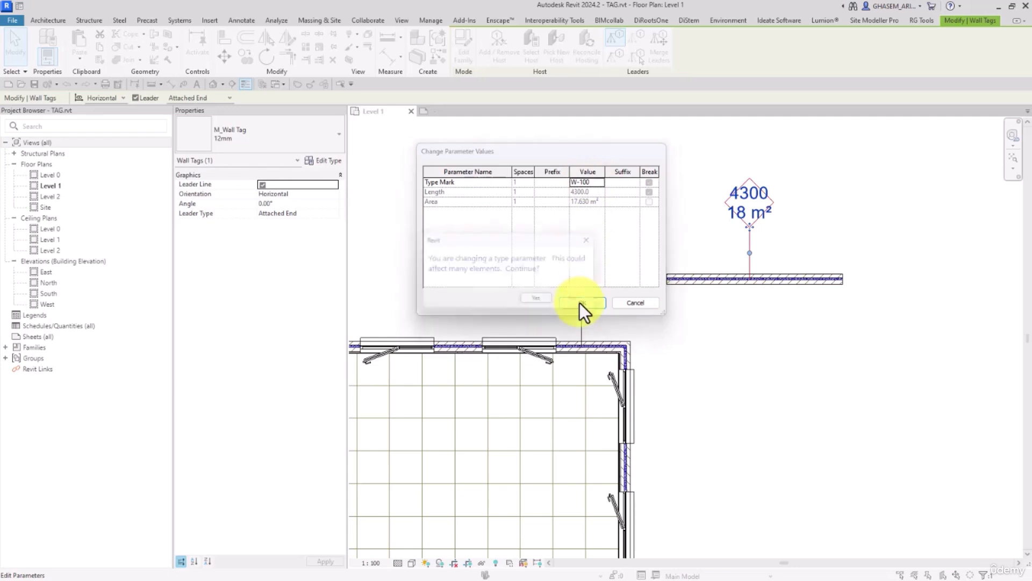
{"action": "left_click", "coordinate": [542, 302]}
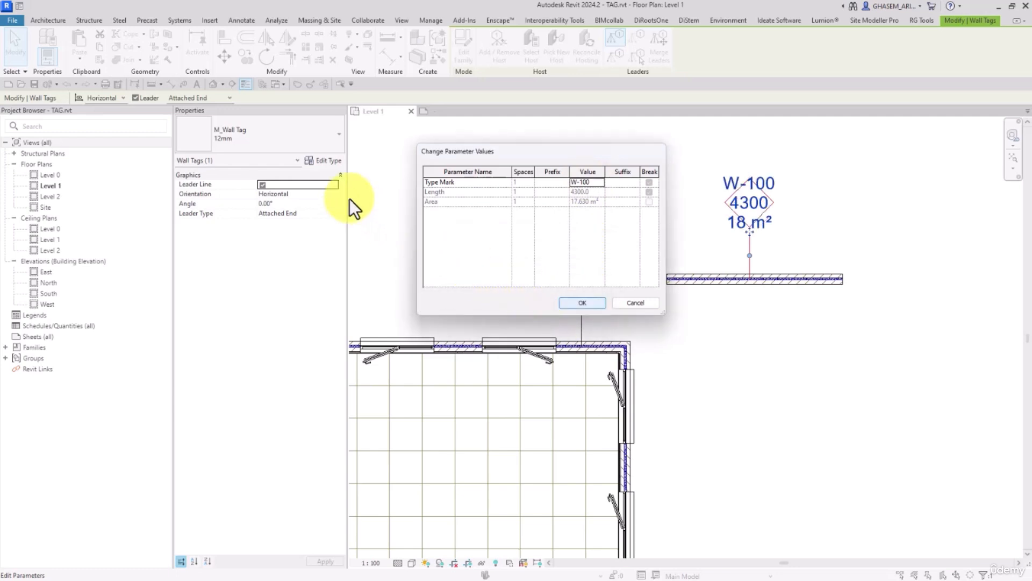
{"action": "left_click", "coordinate": [571, 305]}
Clear the Type Mark value in the separate wall's type properties and accept the change.
{"action": "left_click", "coordinate": [322, 160]}
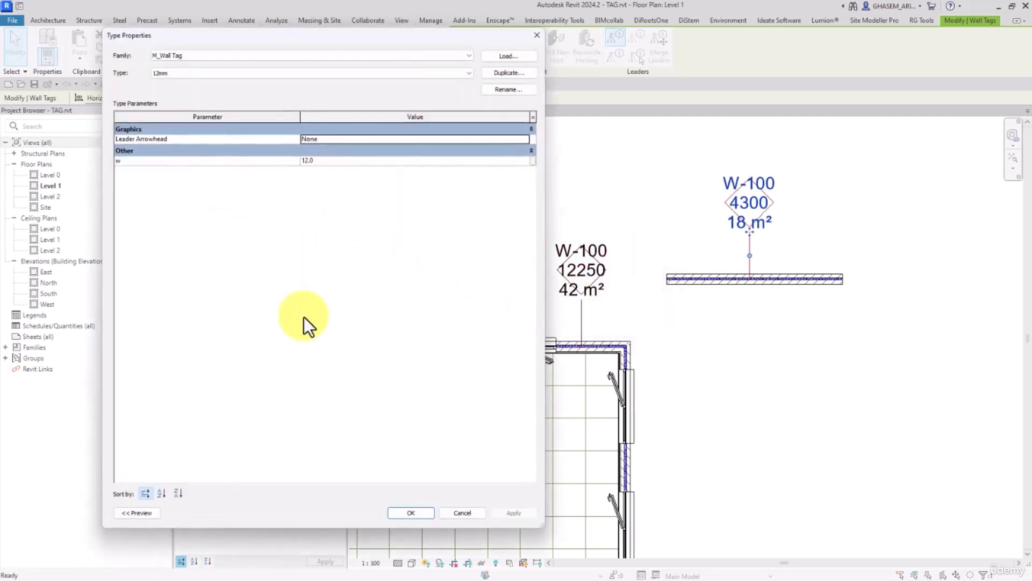
{"action": "left_click", "coordinate": [469, 512]}
{"action": "left_click", "coordinate": [710, 279]}
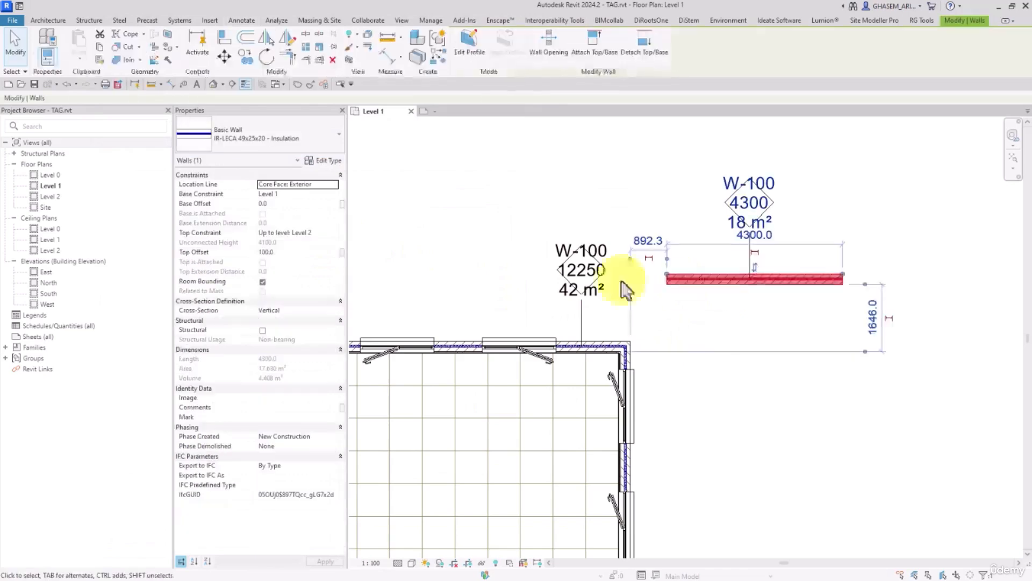
{"action": "left_click", "coordinate": [322, 160]}
{"action": "scroll", "coordinate": [321, 344], "scroll_direction": "down", "scroll_amount": 5}
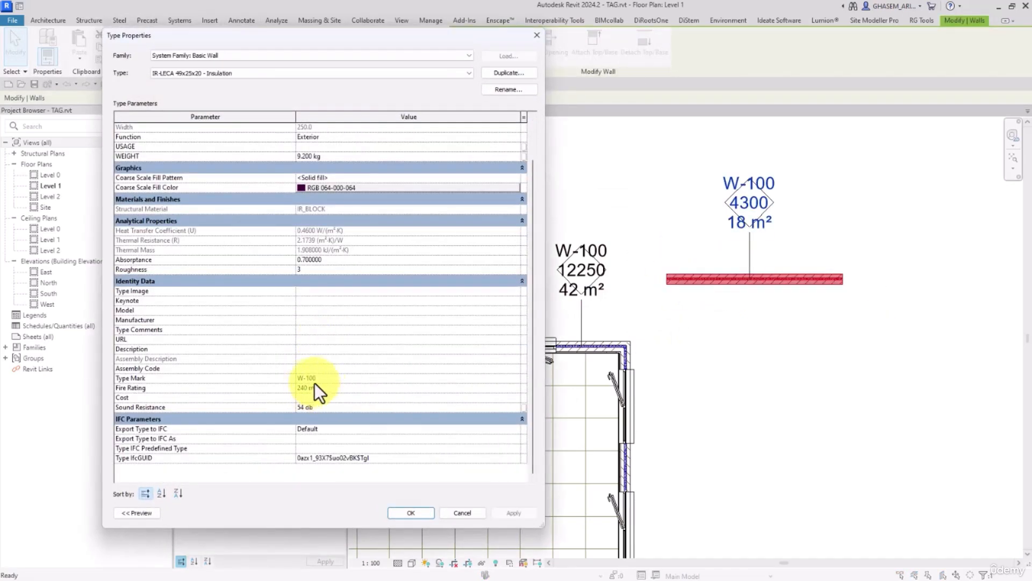
{"action": "left_click", "coordinate": [336, 378]}
{"action": "key", "text": "Delete"}
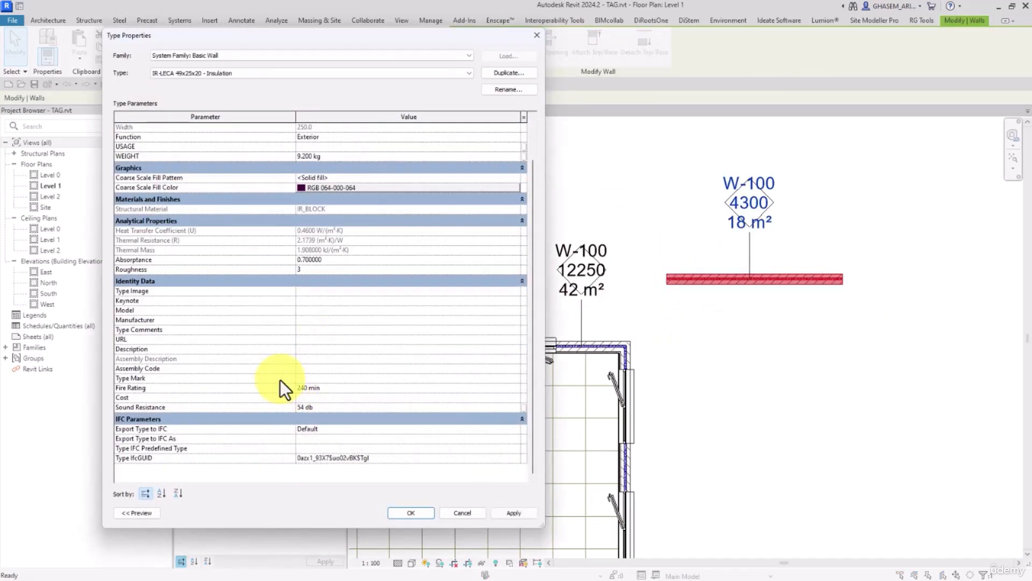
{"action": "left_click", "coordinate": [411, 513]}
{"action": "left_click", "coordinate": [769, 396]}
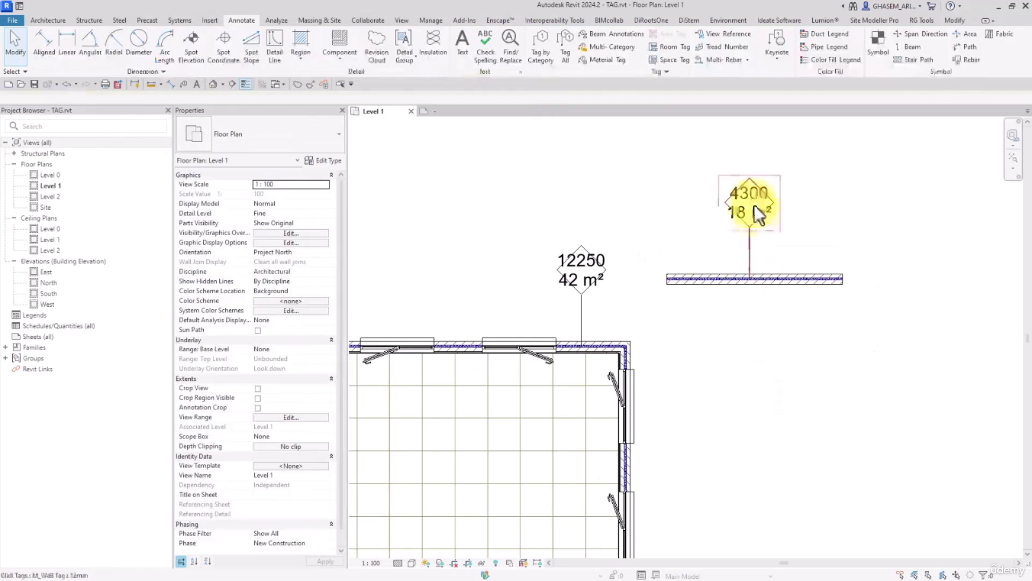
Review the parameter values behind the separate wall's tag and close them without changes.
{"action": "left_click", "coordinate": [747, 200]}
{"action": "left_click", "coordinate": [742, 196]}
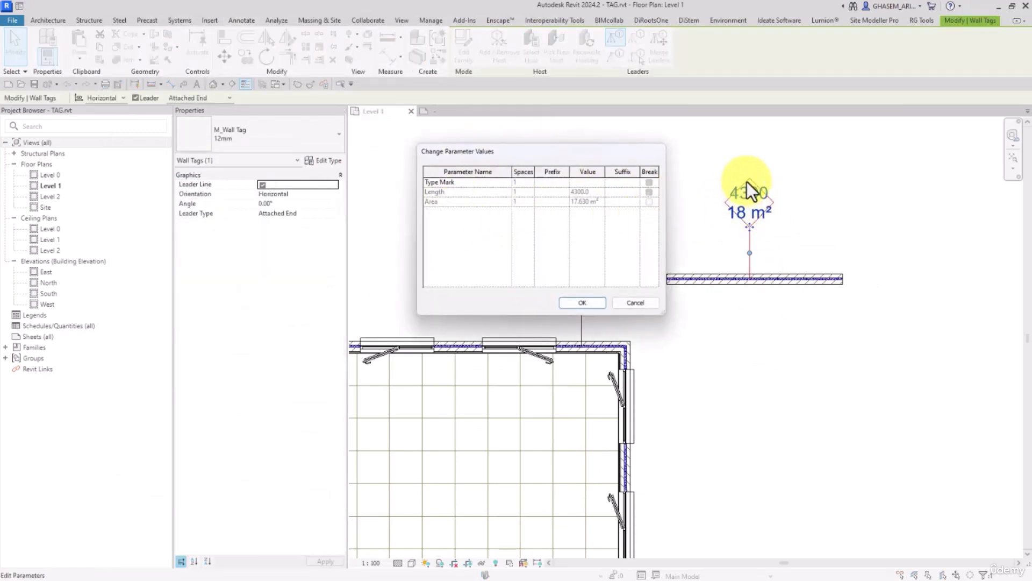
{"action": "left_click", "coordinate": [582, 302]}
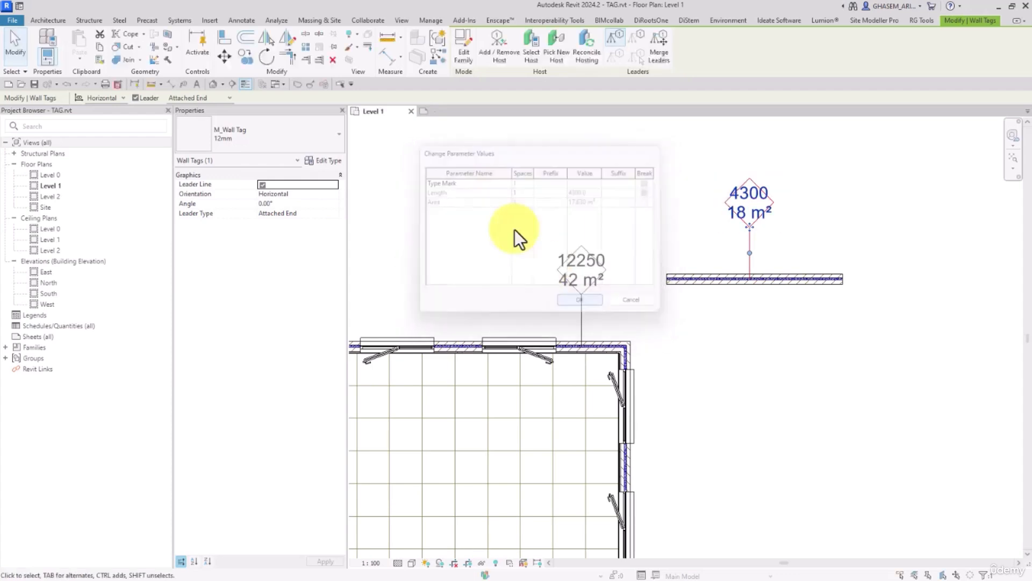
Remove Area and Length from the wall tag family's label, keeping only Type Mark, and reload the family into the project.
{"action": "left_click", "coordinate": [452, 119]}
{"action": "left_click", "coordinate": [448, 112]}
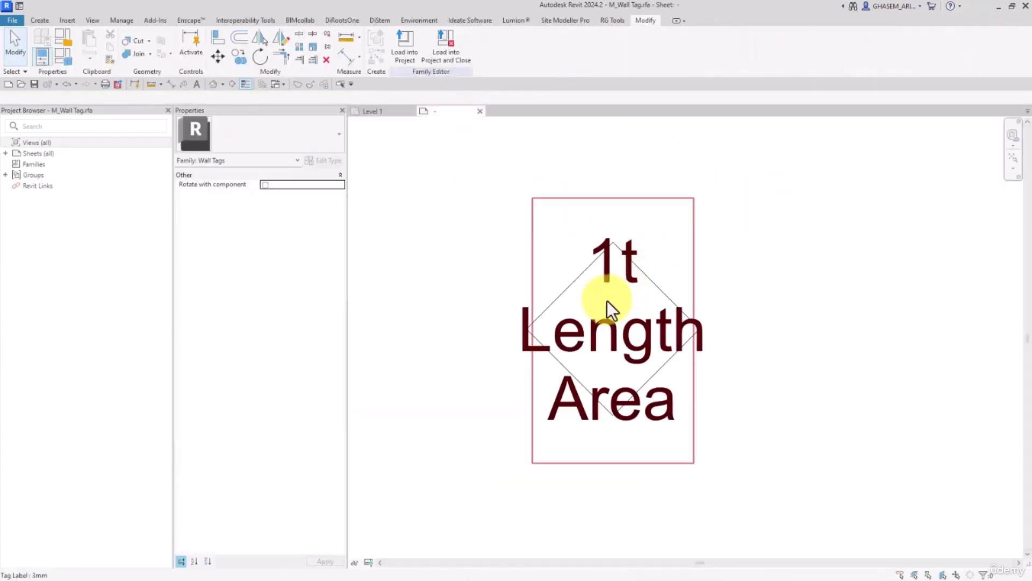
{"action": "left_click", "coordinate": [608, 301]}
{"action": "left_click", "coordinate": [399, 40]}
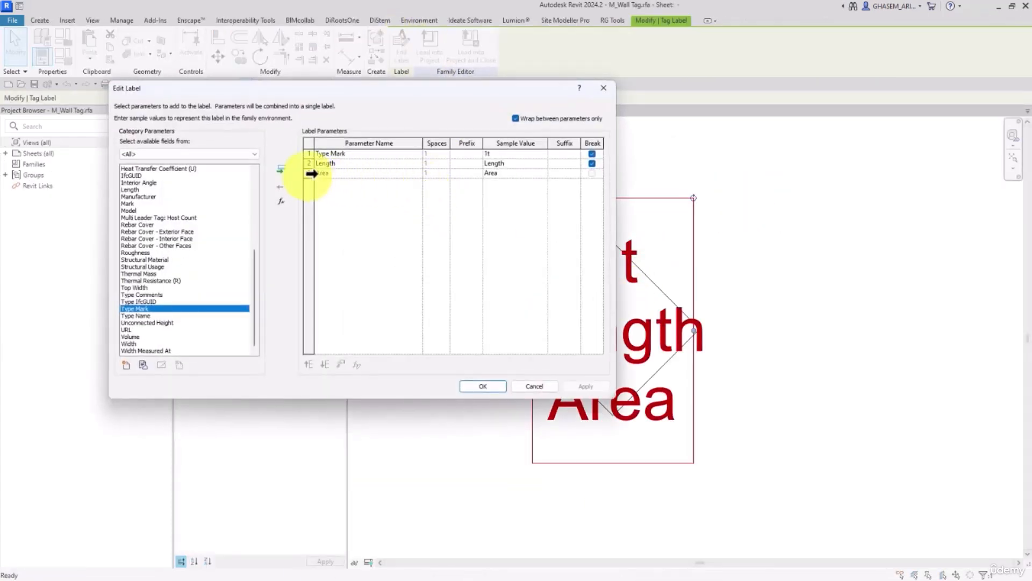
{"action": "left_click", "coordinate": [309, 173]}
{"action": "left_click", "coordinate": [281, 186]}
{"action": "left_click", "coordinate": [310, 163]}
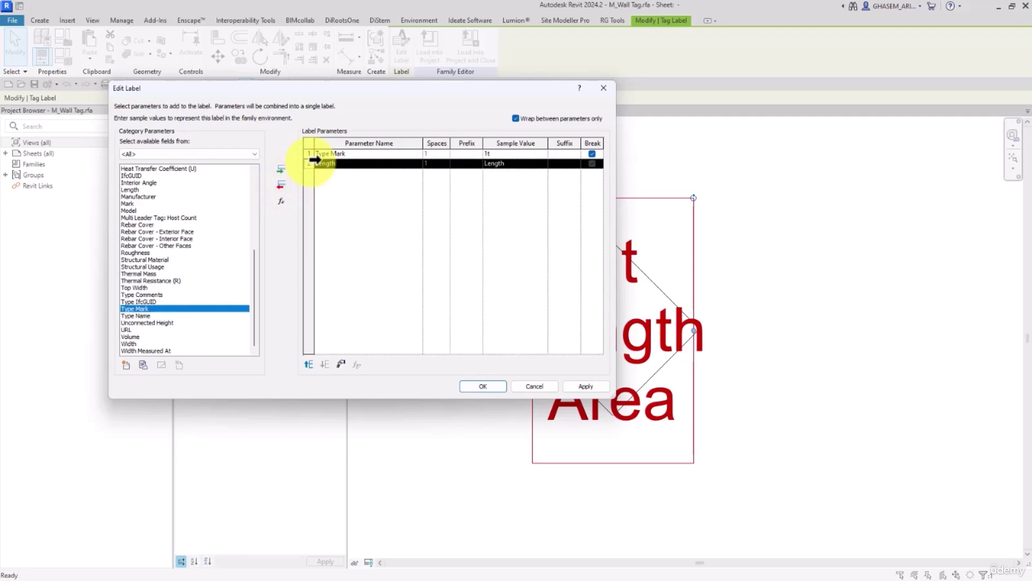
{"action": "left_click", "coordinate": [280, 185]}
{"action": "left_click", "coordinate": [482, 386]}
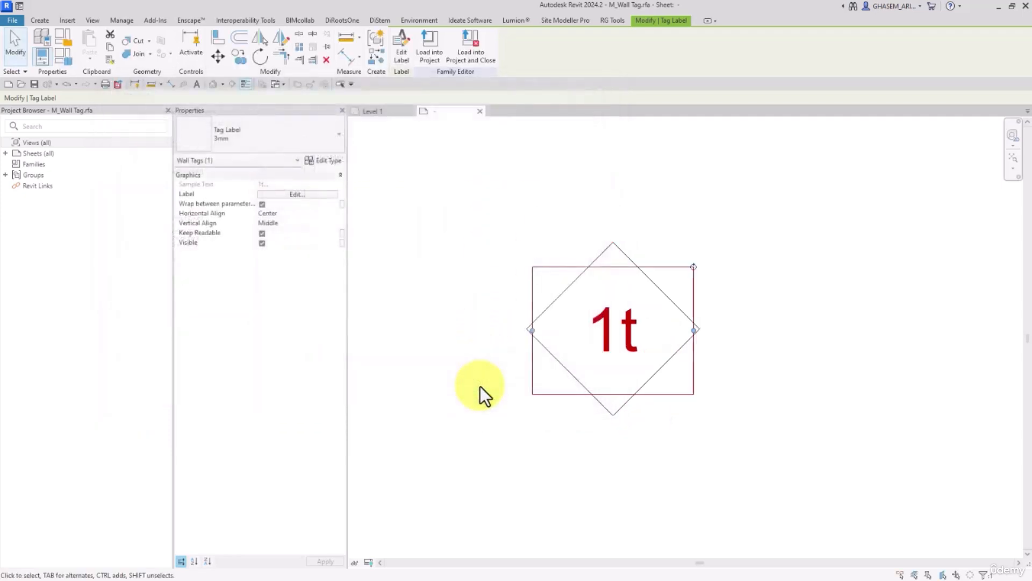
{"action": "left_click", "coordinate": [430, 52]}
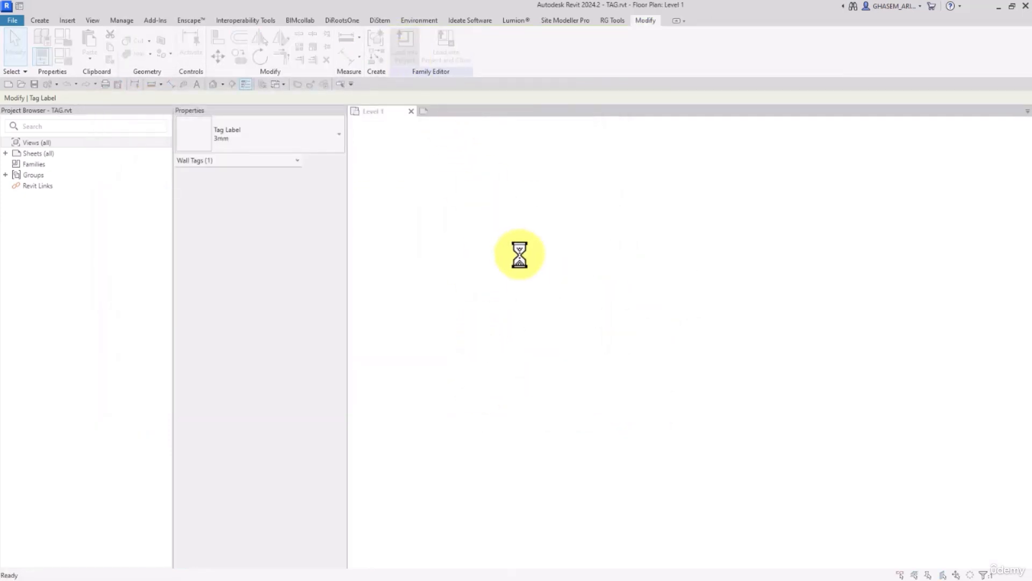
{"action": "left_click", "coordinate": [470, 269]}
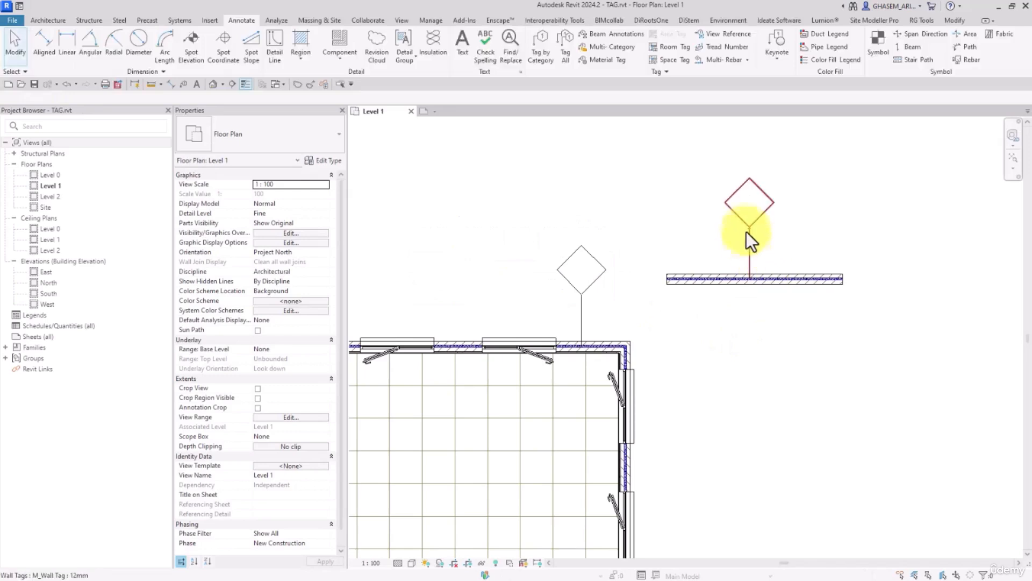
Set the Type Mark to W-120 directly in the separate wall's tag and accept the type parameter change.
{"action": "left_click", "coordinate": [746, 208]}
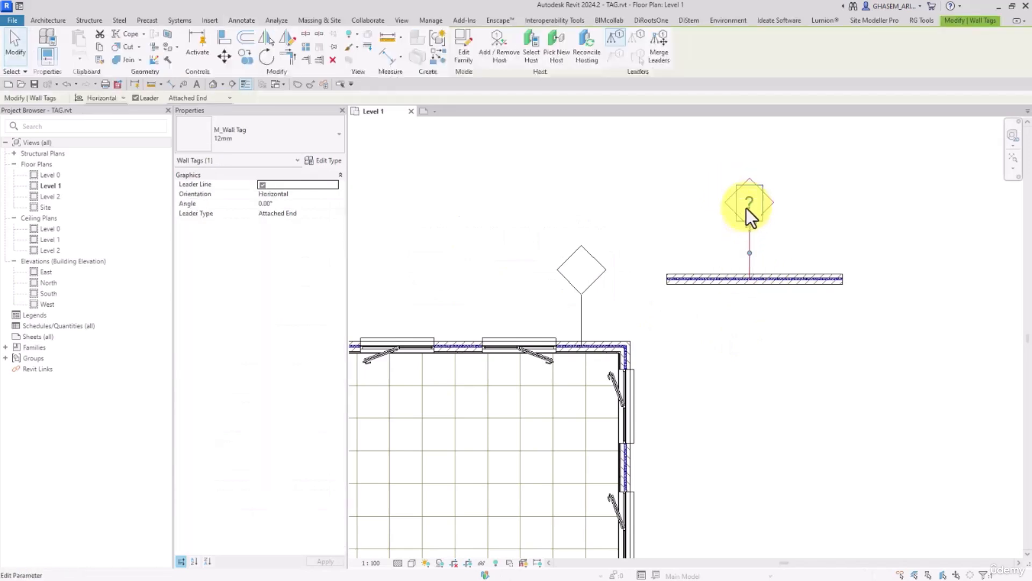
{"action": "middle_click_drag", "start_coordinate": [766, 197], "coordinate": [740, 215]}
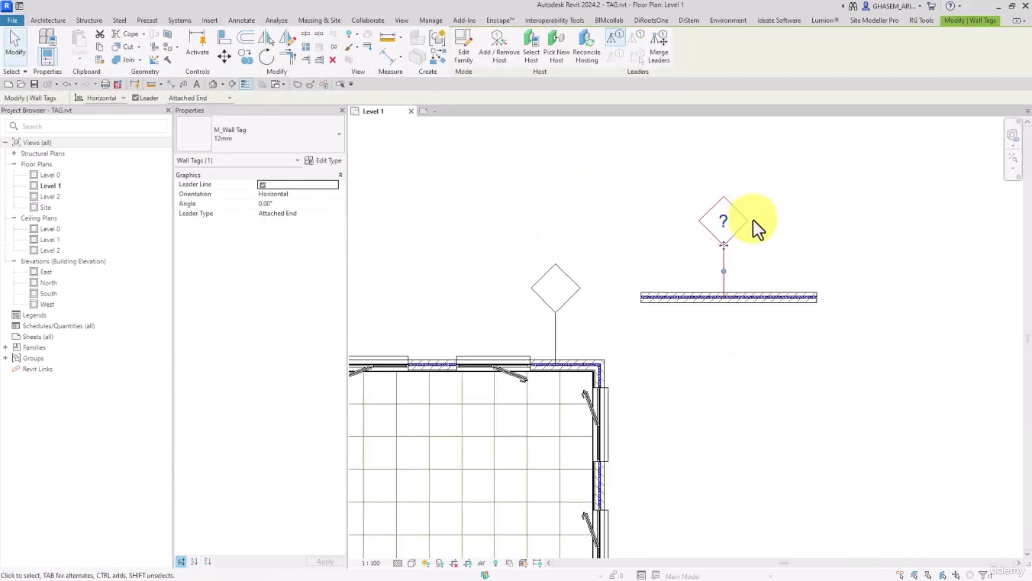
{"action": "left_click", "coordinate": [724, 225]}
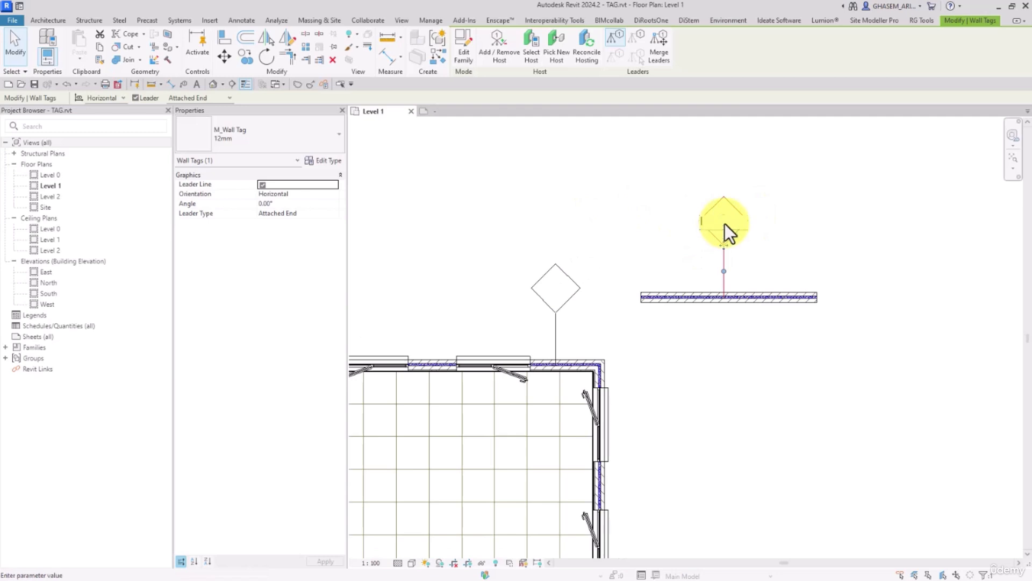
{"action": "type", "text": "W-120"}
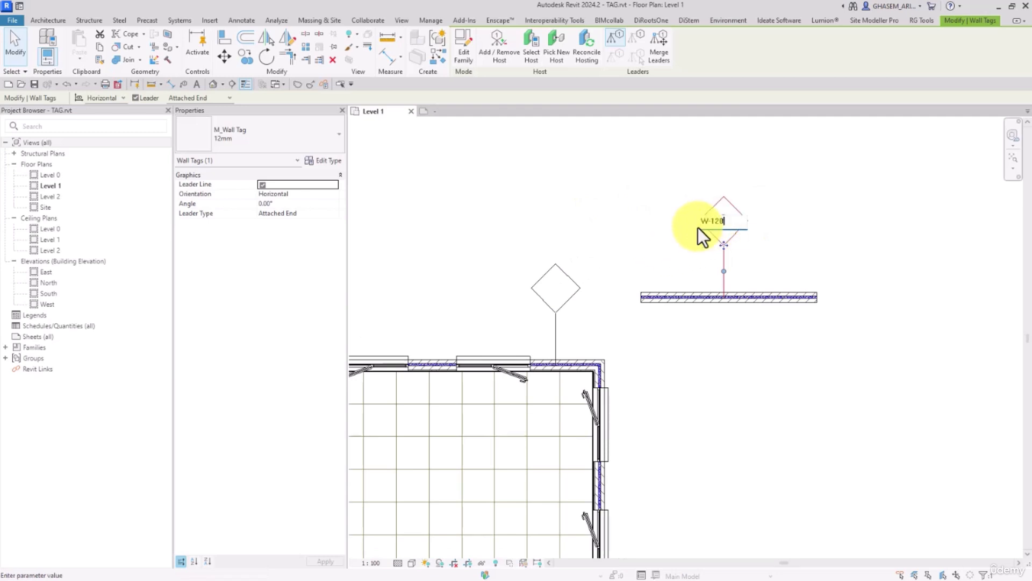
{"action": "key", "text": "Return"}
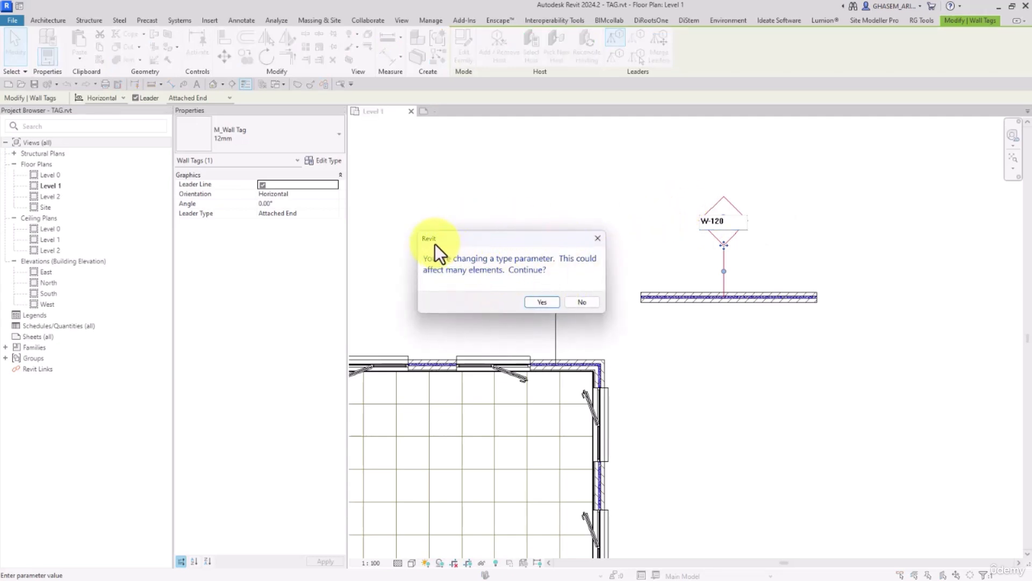
{"action": "left_click_drag", "start_coordinate": [435, 244], "coordinate": [472, 224]}
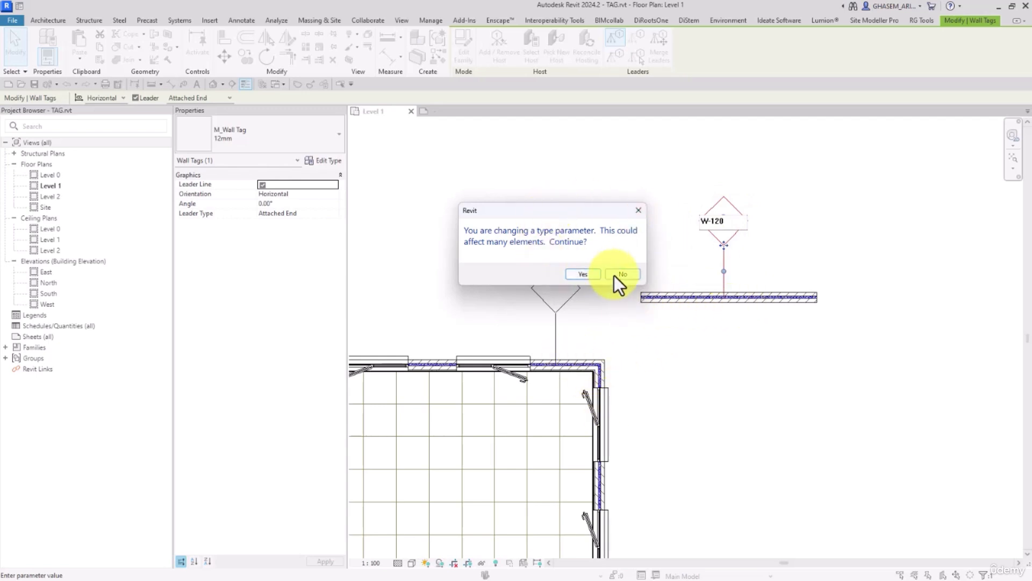
{"action": "left_click", "coordinate": [582, 274]}
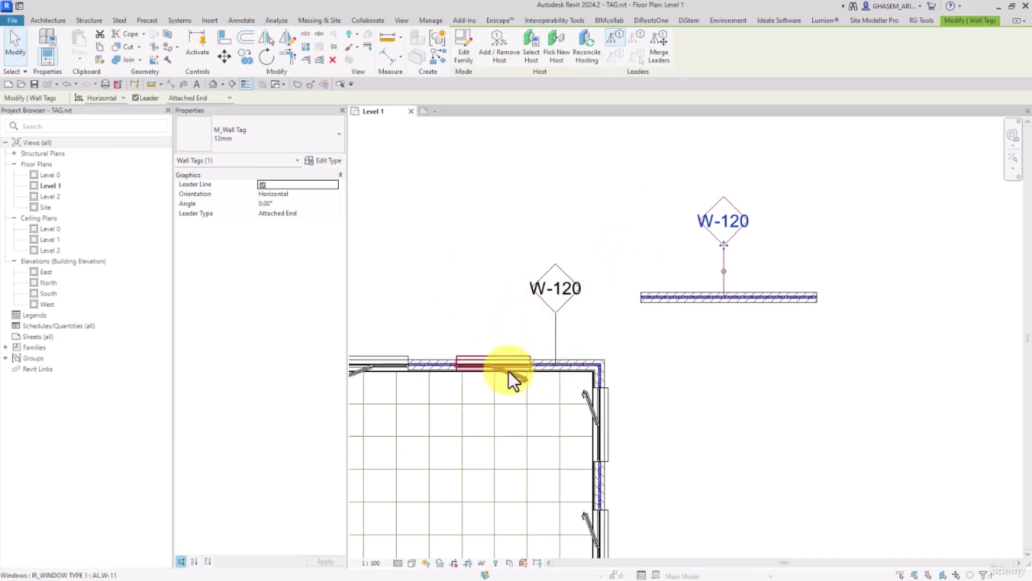
{"action": "left_click", "coordinate": [653, 236]}
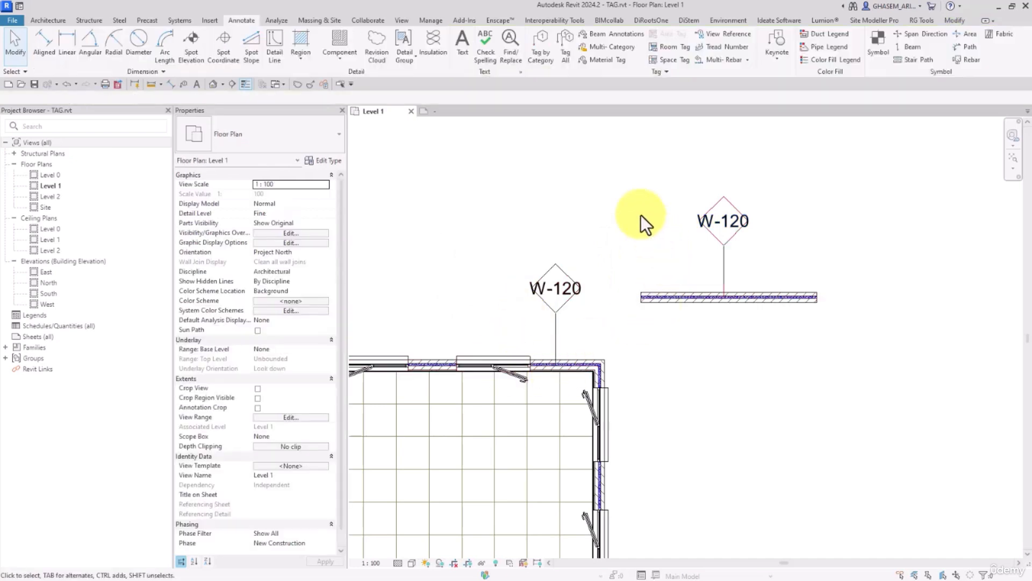
Replace Type Mark with Mark in the wall tag family's label and reload the family into the project.
{"action": "left_click", "coordinate": [709, 220]}
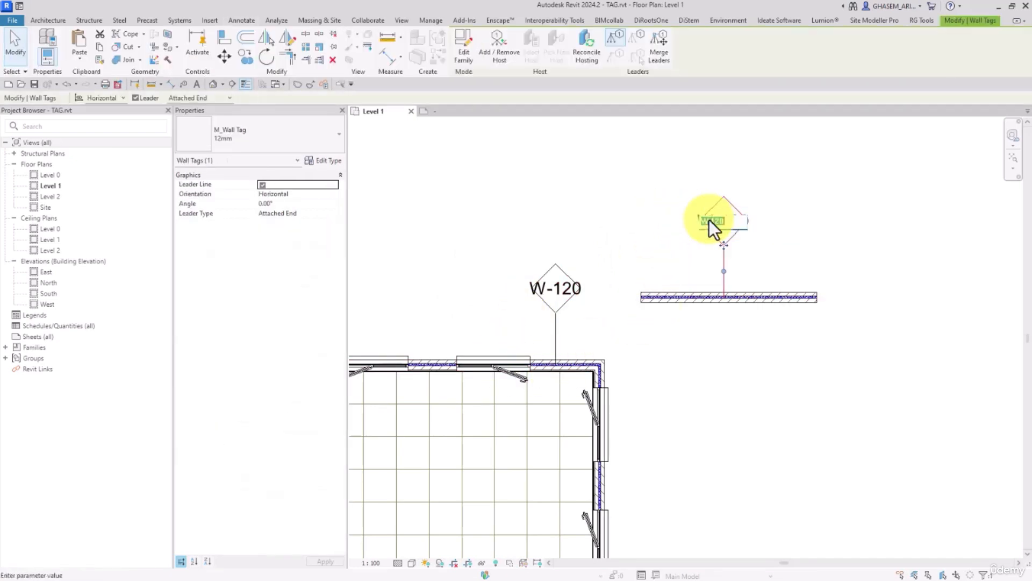
{"action": "left_click", "coordinate": [451, 112]}
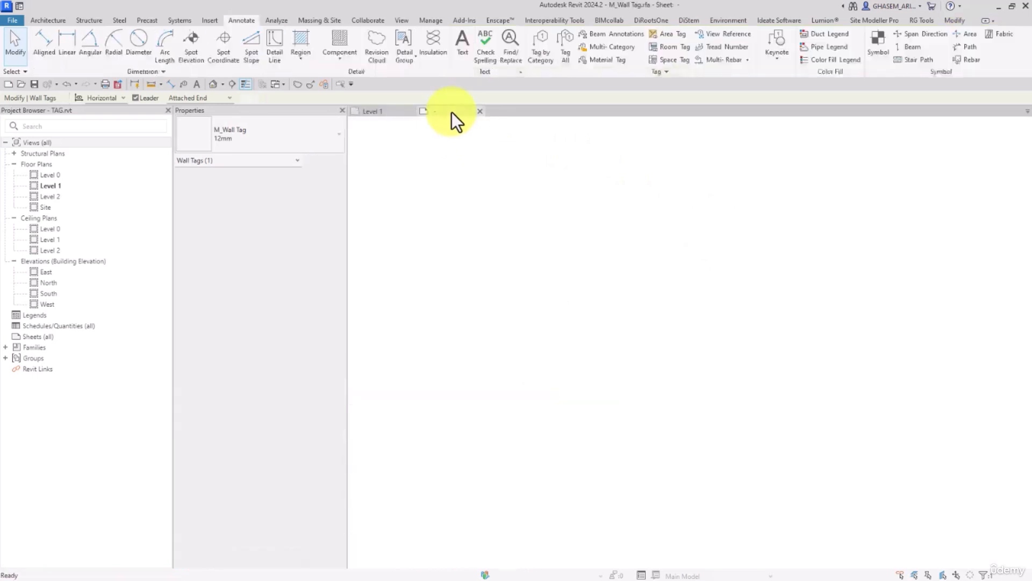
{"action": "left_click", "coordinate": [604, 293]}
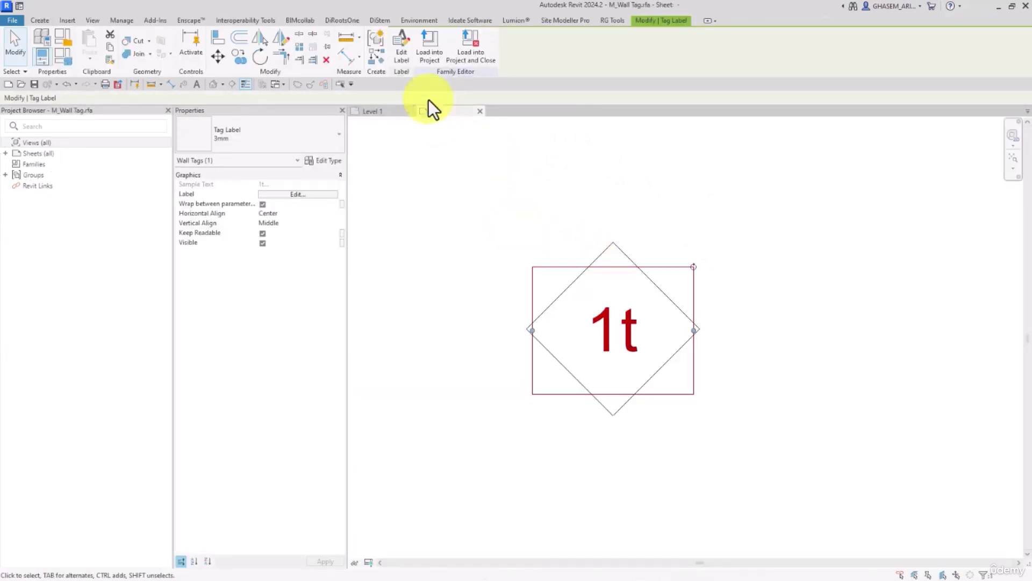
{"action": "left_click", "coordinate": [405, 45]}
{"action": "left_click", "coordinate": [308, 154]}
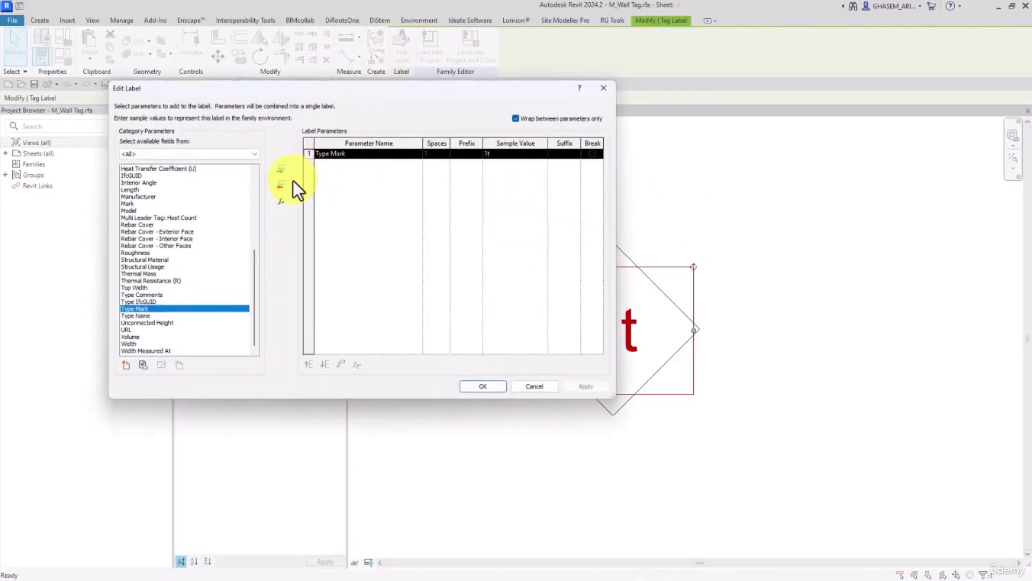
{"action": "left_click", "coordinate": [281, 186]}
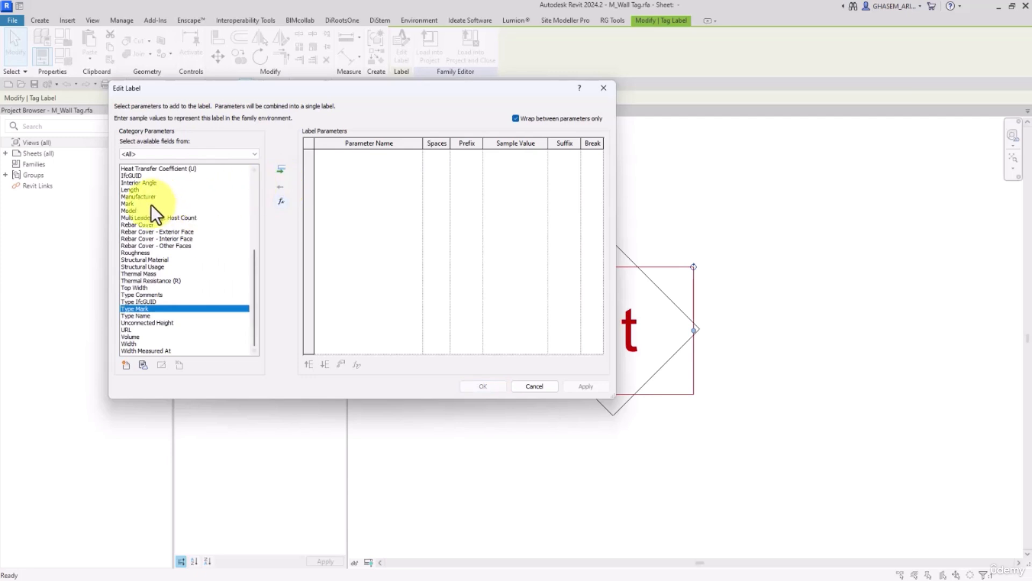
{"action": "left_click", "coordinate": [134, 210]}
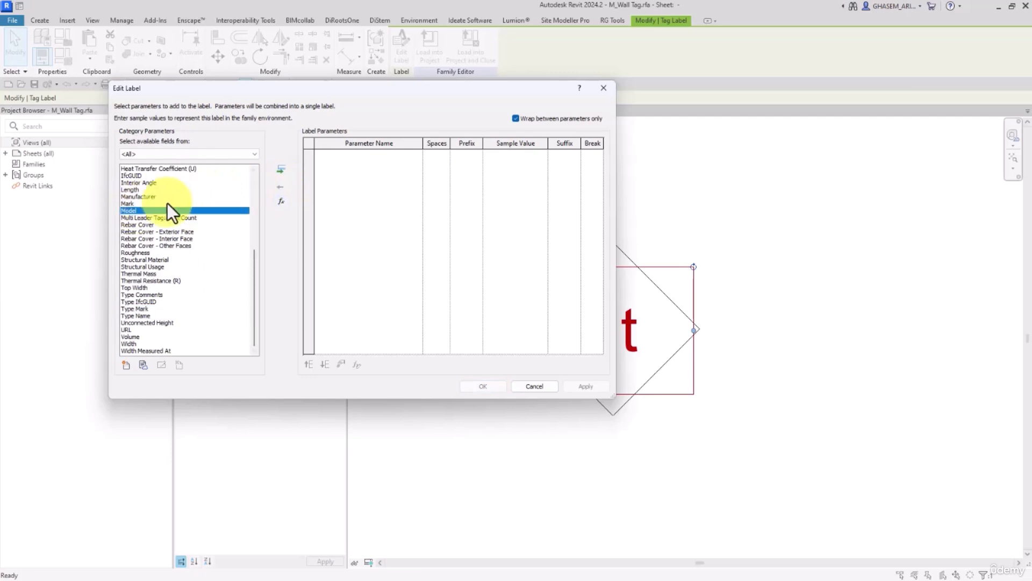
{"action": "left_click", "coordinate": [188, 204]}
{"action": "left_click", "coordinate": [280, 169]}
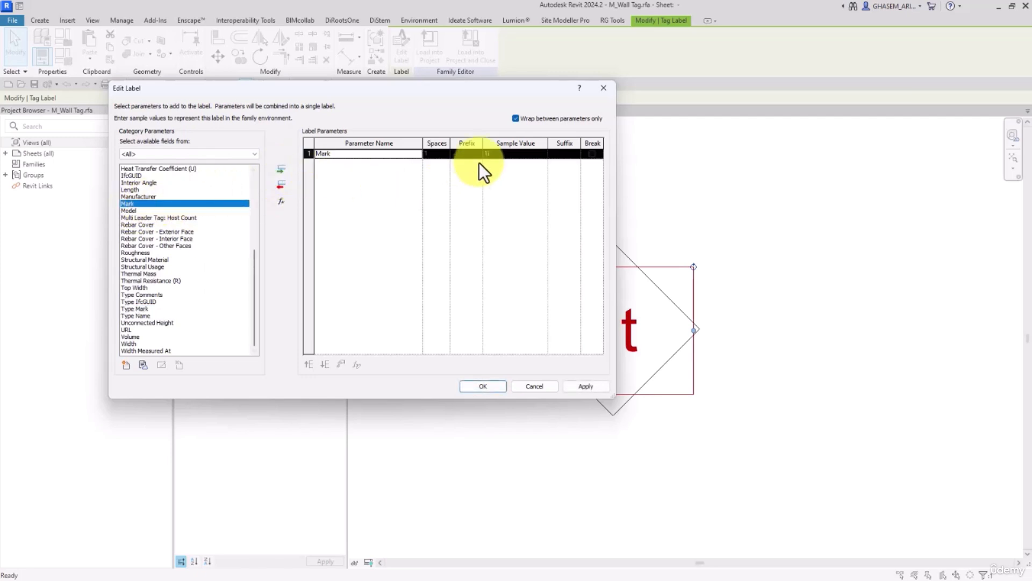
{"action": "left_click", "coordinate": [484, 386]}
{"action": "left_click", "coordinate": [426, 47]}
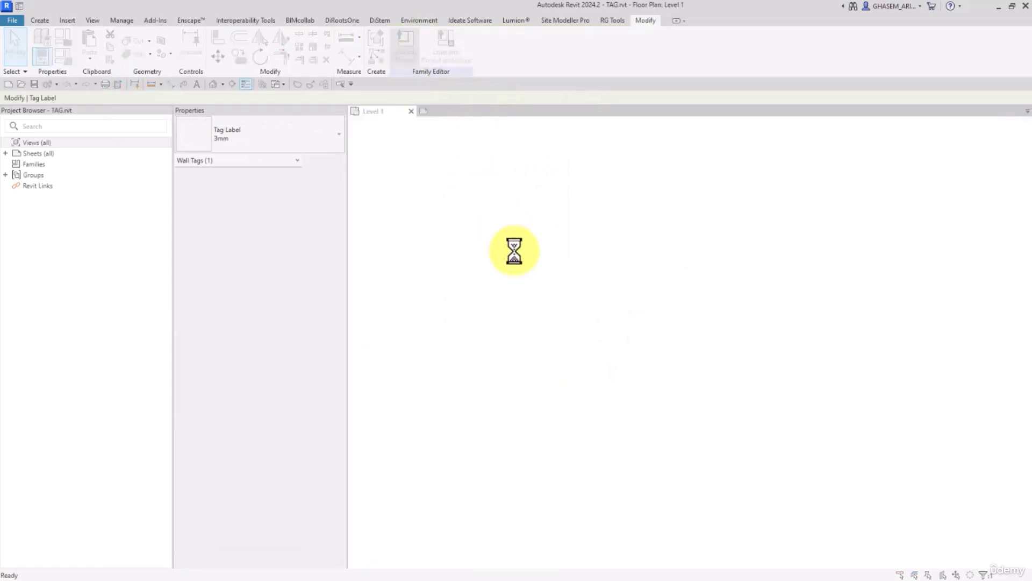
{"action": "left_click", "coordinate": [437, 261]}
Set the separate wall's Mark to 1 through its tag and check the value in the wall's properties.
{"action": "left_click", "coordinate": [722, 221]}
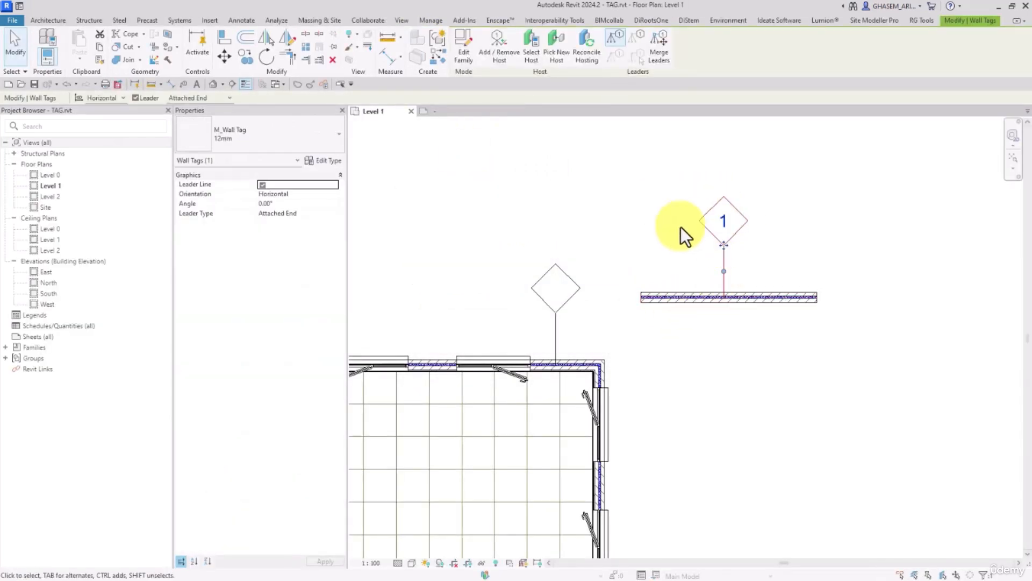
{"action": "left_click", "coordinate": [511, 304]}
{"action": "left_click", "coordinate": [679, 295]}
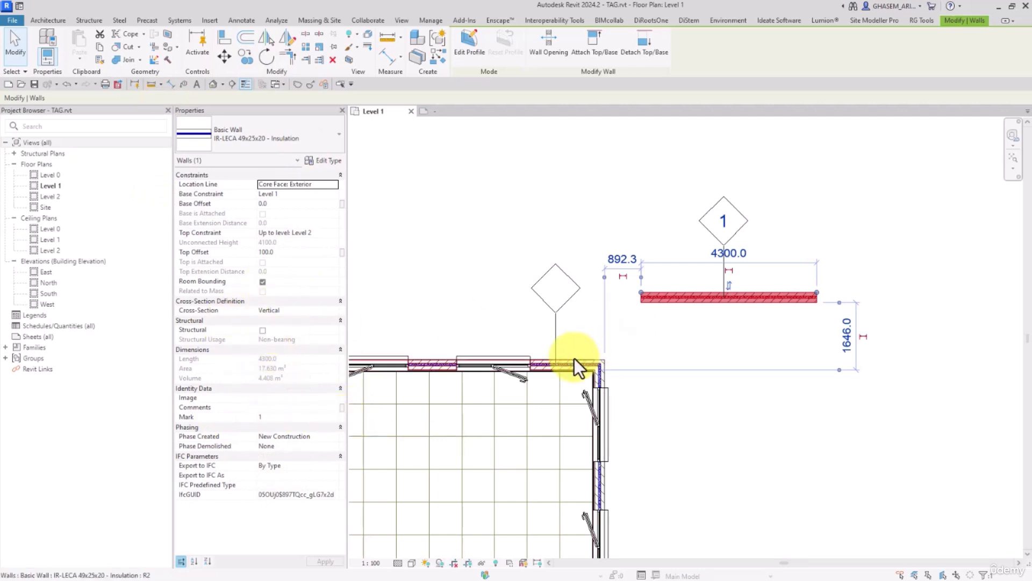
Set the Mark of the building's tagged upper wall to 1 through its tag.
{"action": "left_click", "coordinate": [555, 290]}
{"action": "left_click", "coordinate": [556, 291]}
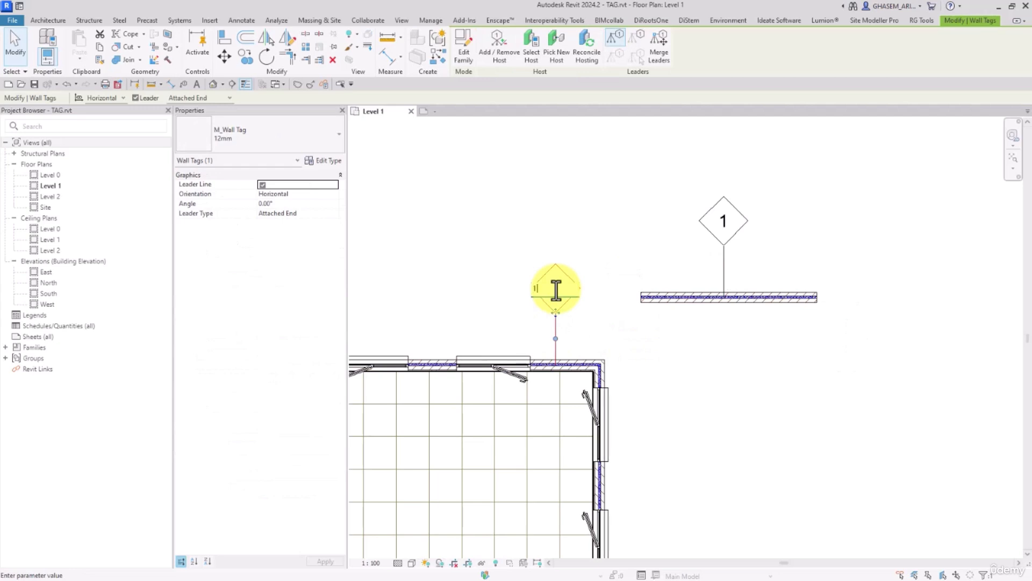
{"action": "type", "text": "1"}
{"action": "left_click", "coordinate": [528, 221]}
{"action": "left_click", "coordinate": [624, 339]}
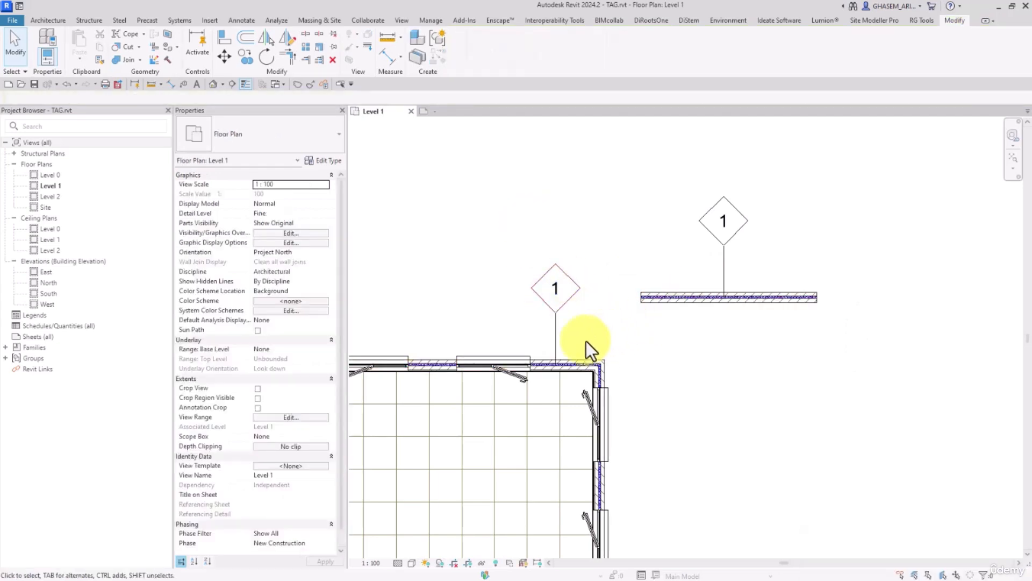
Compare the Mark properties of the two tagged walls and set the building wall's Mark to 2 through its tag.
{"action": "left_click", "coordinate": [586, 364]}
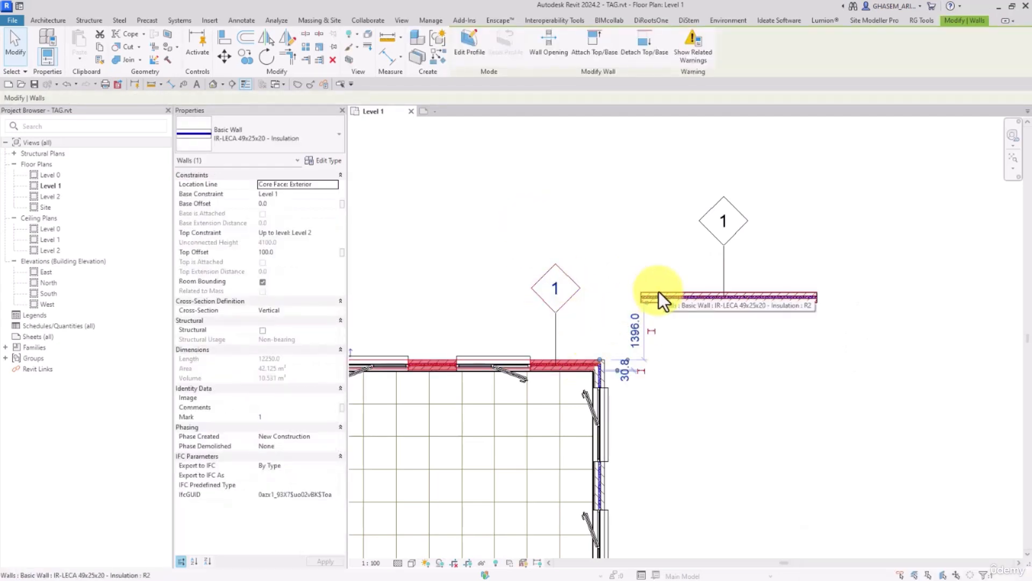
{"action": "left_click", "coordinate": [659, 292]}
{"action": "left_click", "coordinate": [645, 360]}
{"action": "left_click", "coordinate": [637, 301]}
{"action": "left_click", "coordinate": [563, 355]}
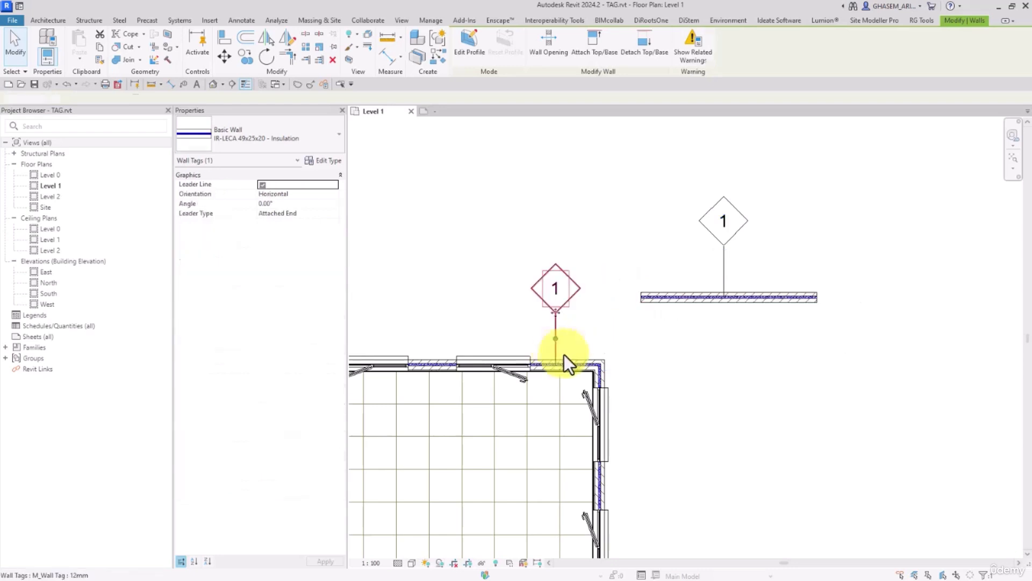
{"action": "left_click", "coordinate": [574, 364]}
{"action": "left_click", "coordinate": [559, 285]}
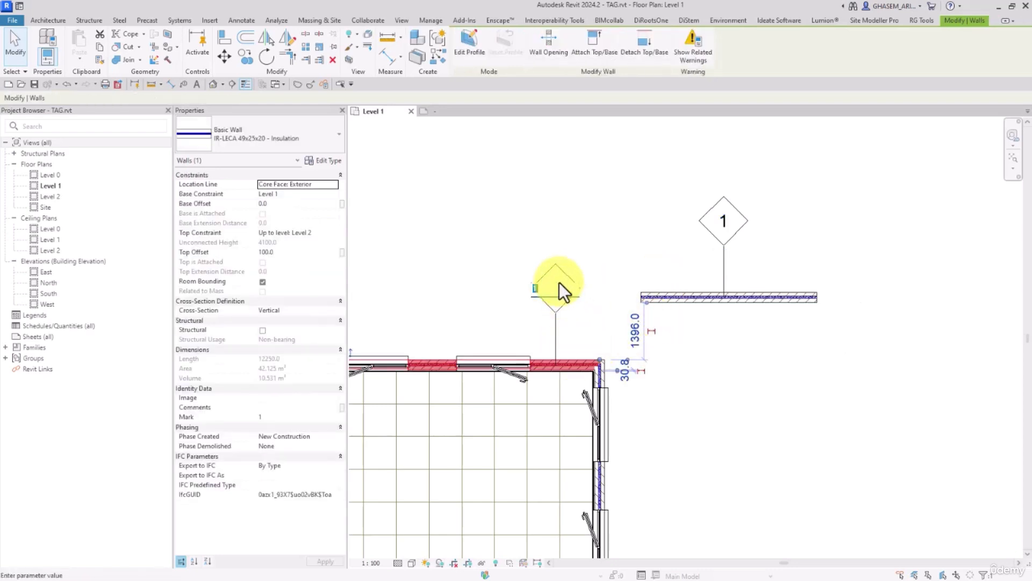
{"action": "key", "text": "Return"}
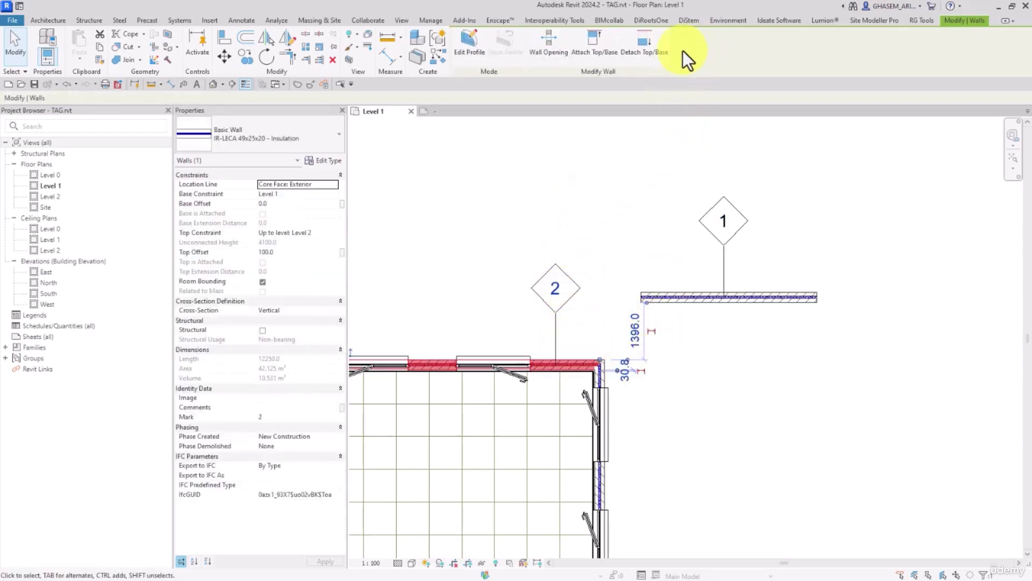